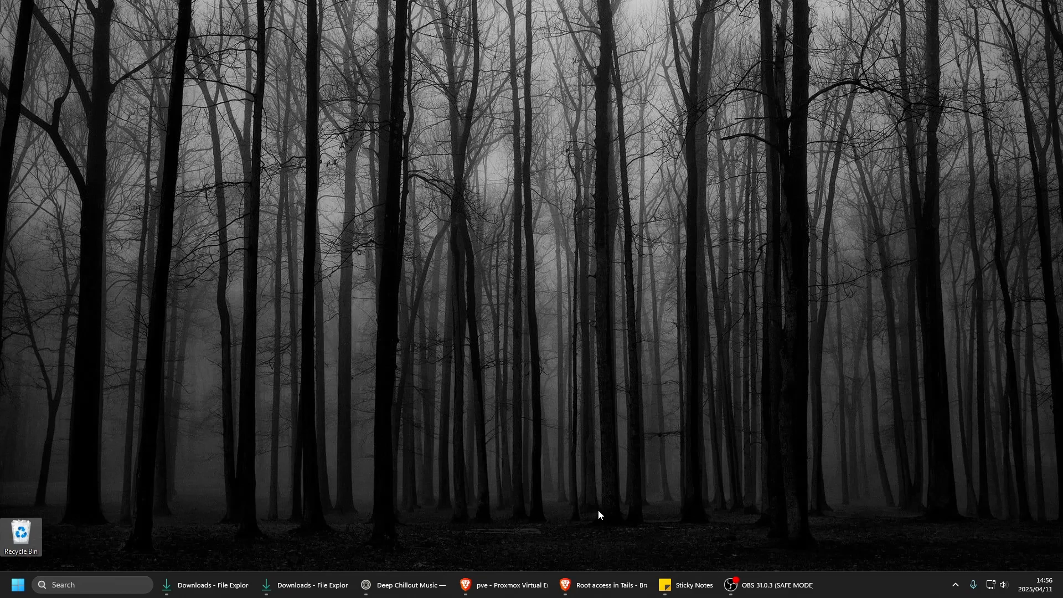
Step: Switch to Proxmox in the browser and start creating a virtual machine named Devuan
{"action": "left_click", "coordinate": [503, 584]}
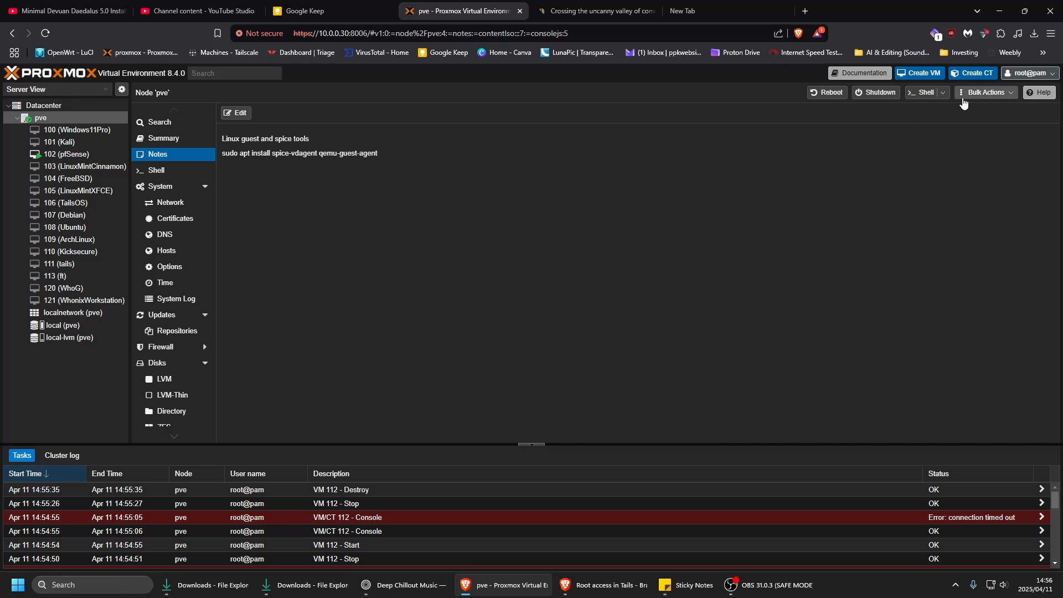
{"action": "left_click", "coordinate": [920, 73]}
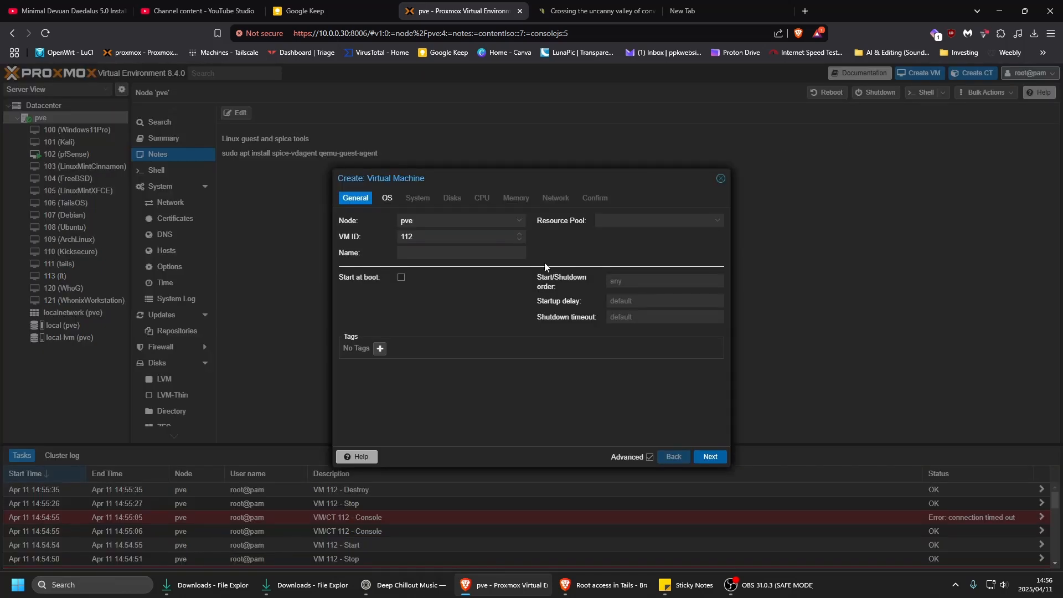
{"action": "left_click", "coordinate": [468, 256]}
{"action": "type", "text": "Devuan"}
{"action": "left_click", "coordinate": [710, 456]}
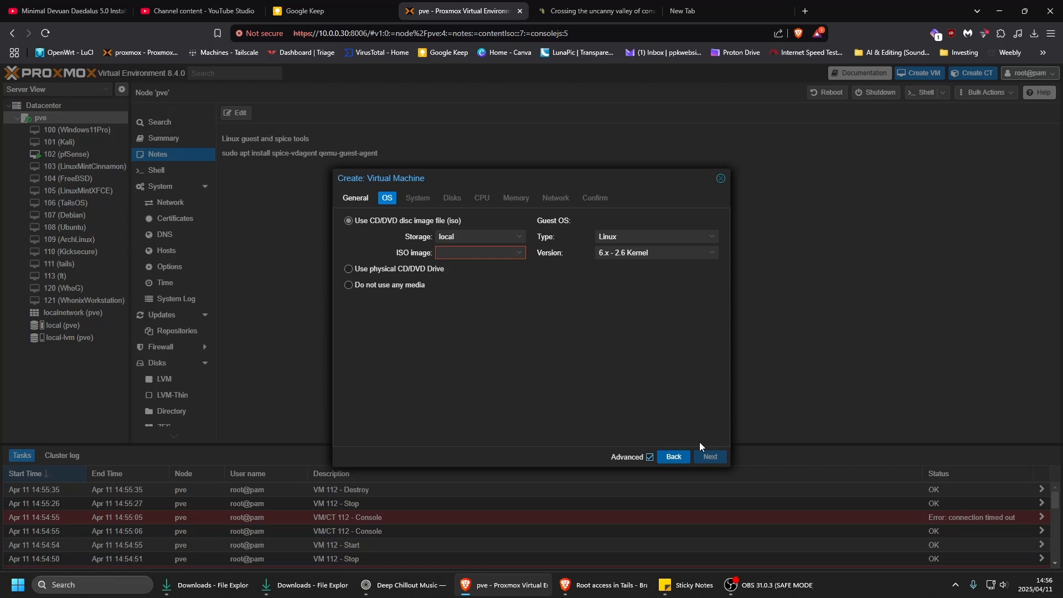
Step: Use devuan_daedalus_5.0.1_amd64_desktop.iso from local storage as the virtual machine's installation image
{"action": "left_click", "coordinate": [515, 252]}
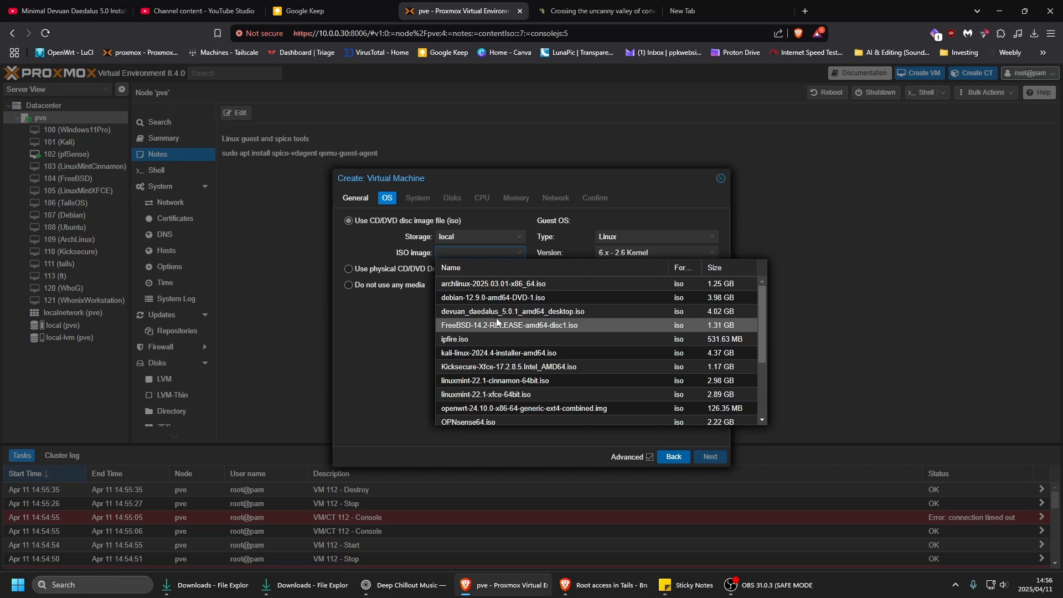
{"action": "left_click", "coordinate": [487, 311]}
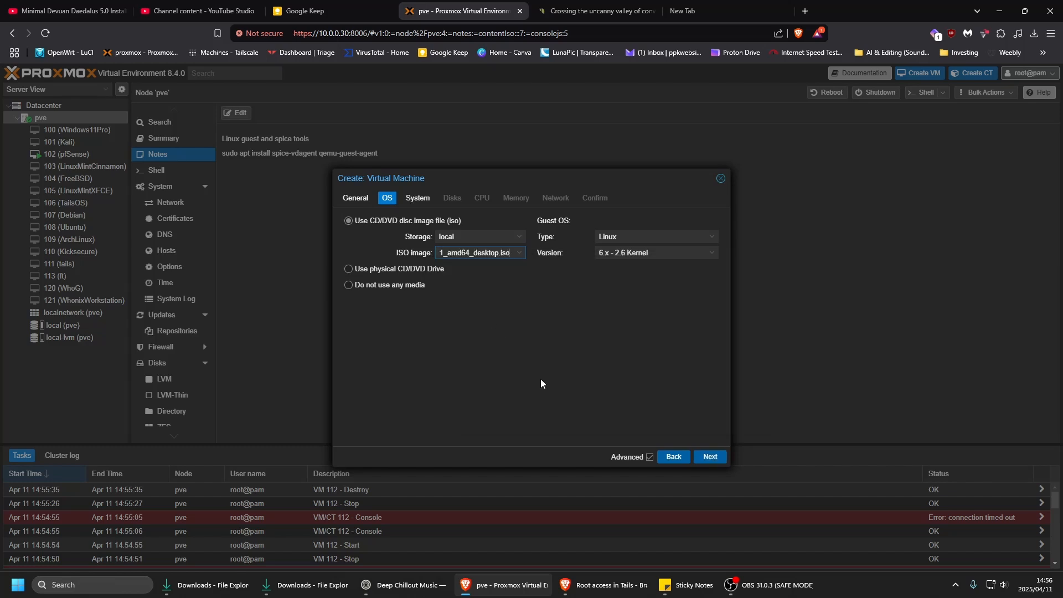
{"action": "left_click", "coordinate": [710, 457]}
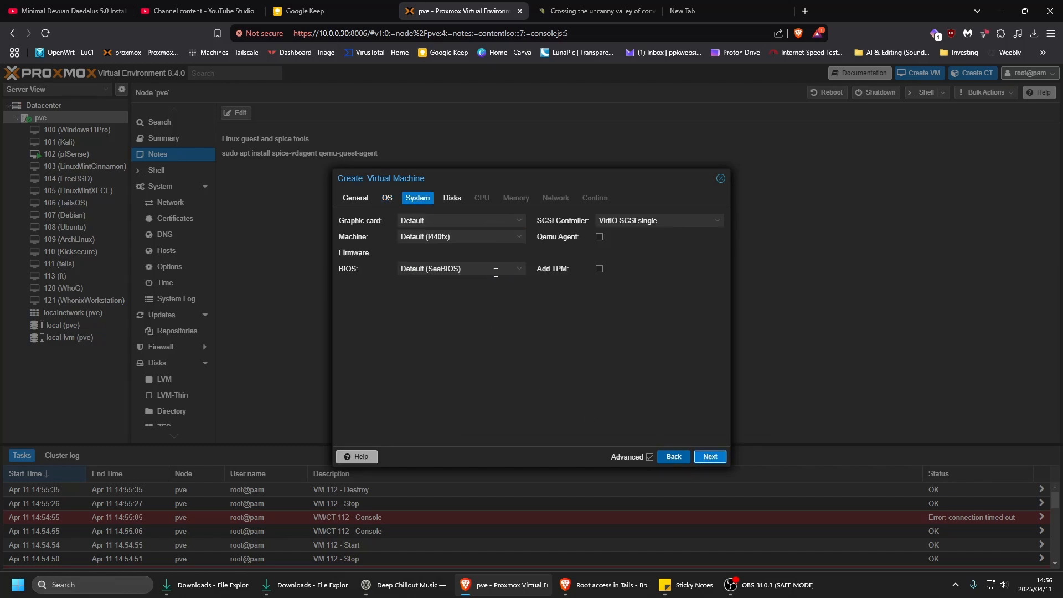
Step: Set the new virtual machine's graphic card to SPICE and its machine type to q35
{"action": "left_click", "coordinate": [519, 220]}
{"action": "left_click", "coordinate": [520, 272]}
{"action": "left_click", "coordinate": [521, 238]}
{"action": "left_click", "coordinate": [438, 265]}
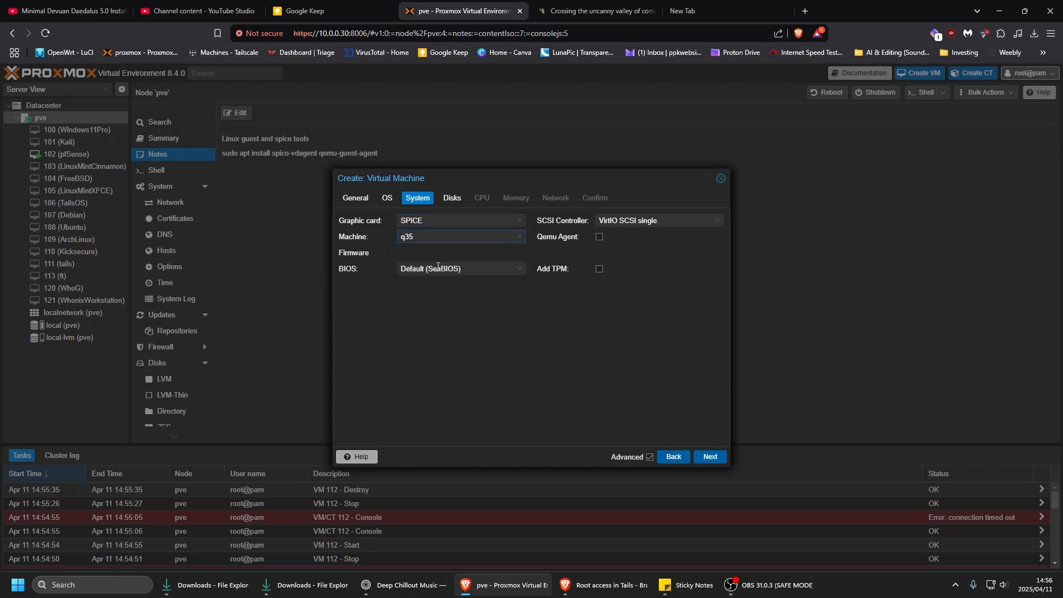
Step: Enable the Qemu agent and set the BIOS to OVMF (UEFI) without adding an EFI disk
{"action": "left_click", "coordinate": [518, 270]}
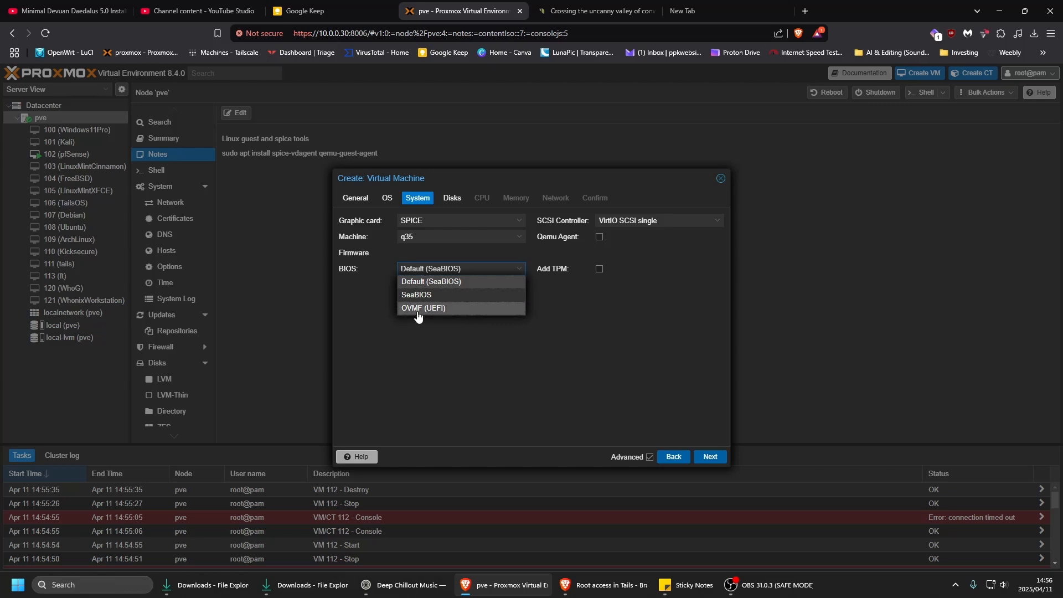
{"action": "left_click", "coordinate": [434, 295]}
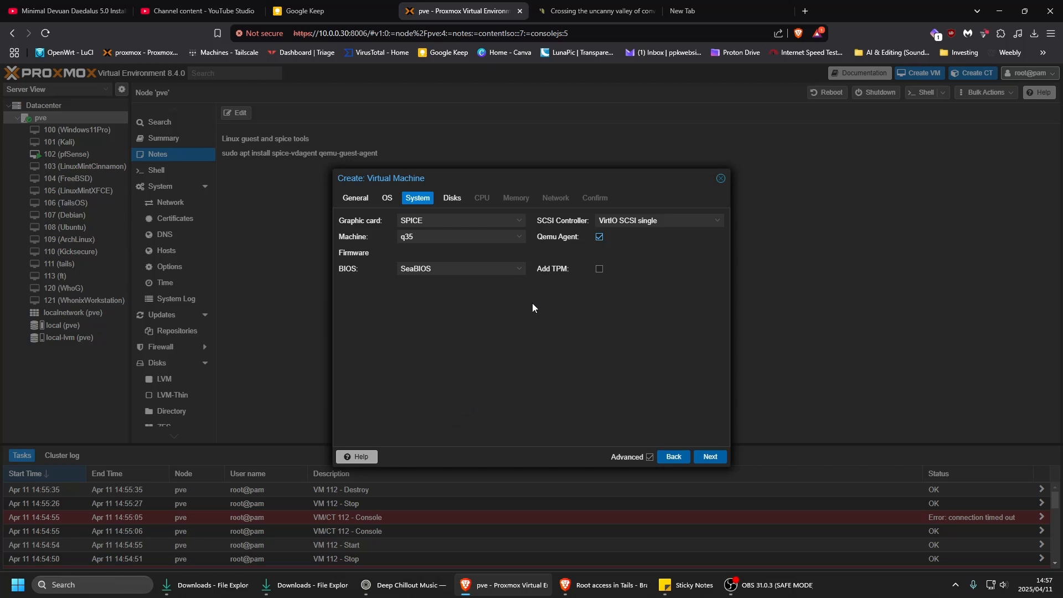
{"action": "left_click", "coordinate": [525, 269]}
{"action": "left_click", "coordinate": [494, 307]}
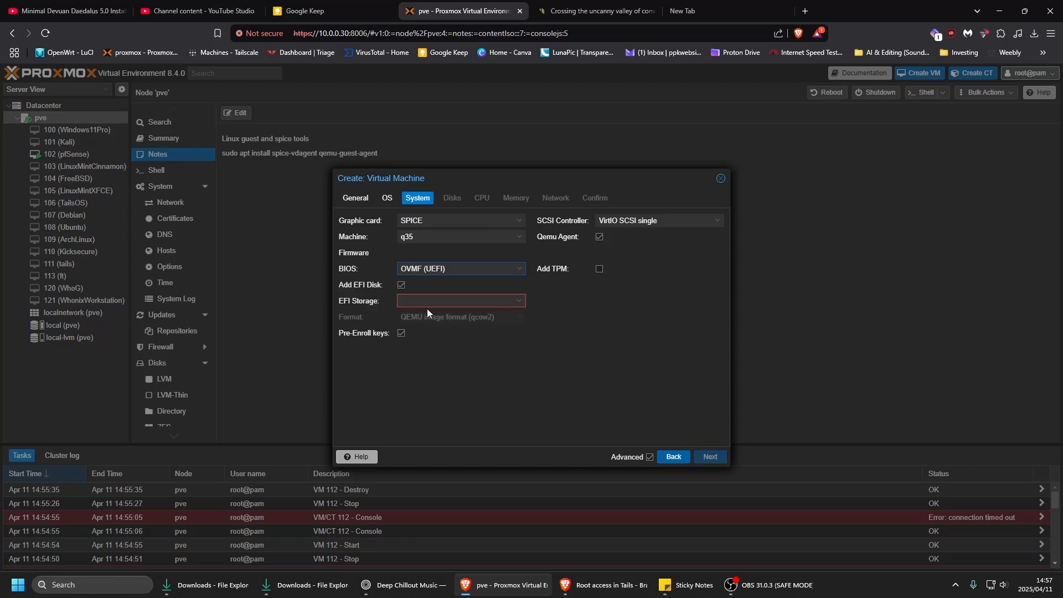
{"action": "left_click", "coordinate": [401, 286]}
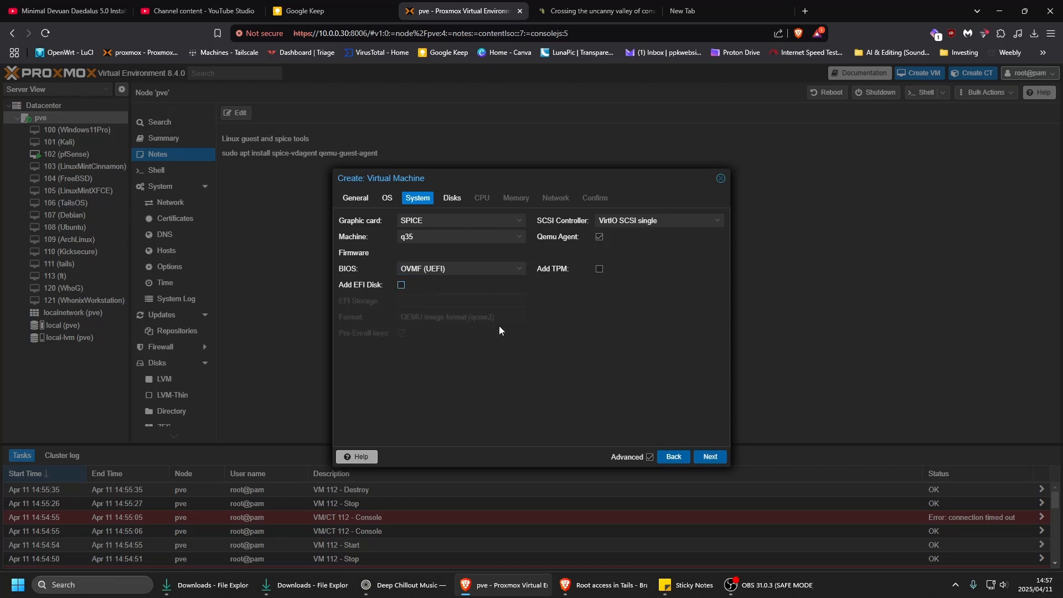
{"action": "left_click", "coordinate": [713, 460]}
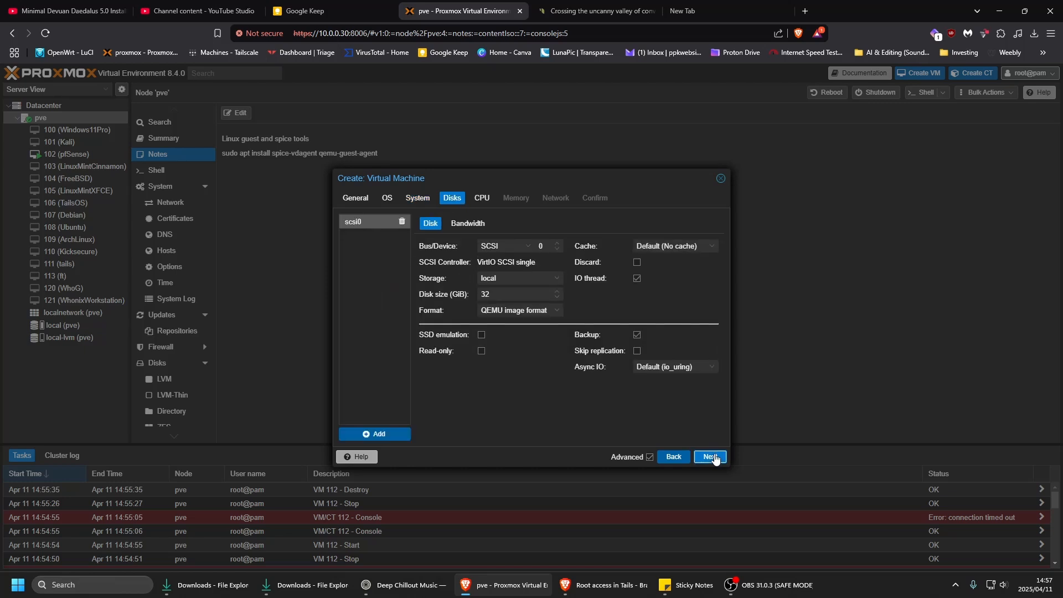
Step: Accept the default disk settings and allocate 2 CPU cores and 4096 MiB of memory
{"action": "left_click", "coordinate": [711, 456]}
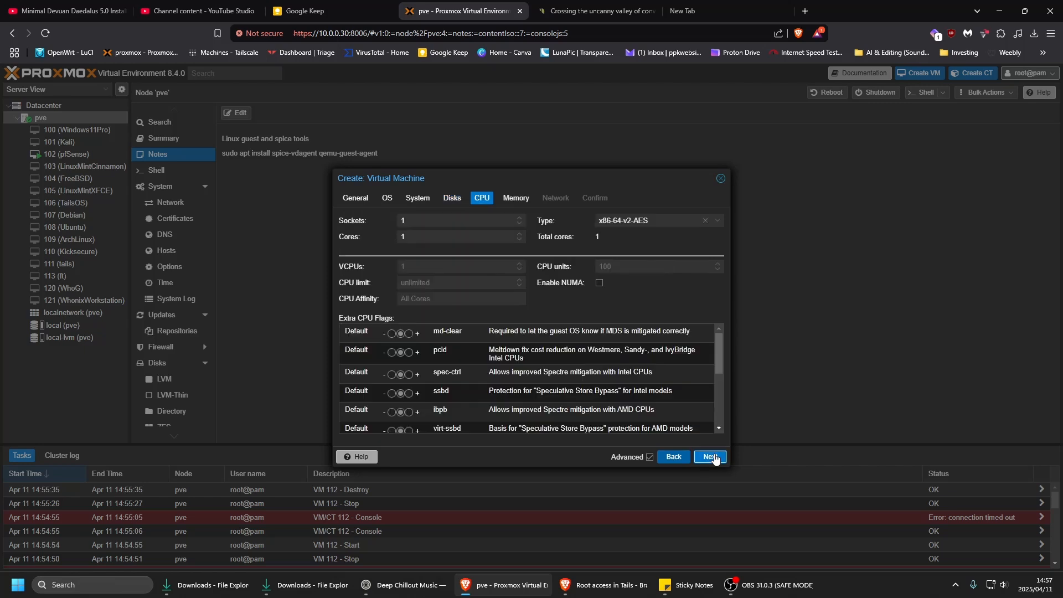
{"action": "left_click", "coordinate": [420, 236]}
{"action": "type", "text": "2"}
{"action": "left_click", "coordinate": [710, 456]}
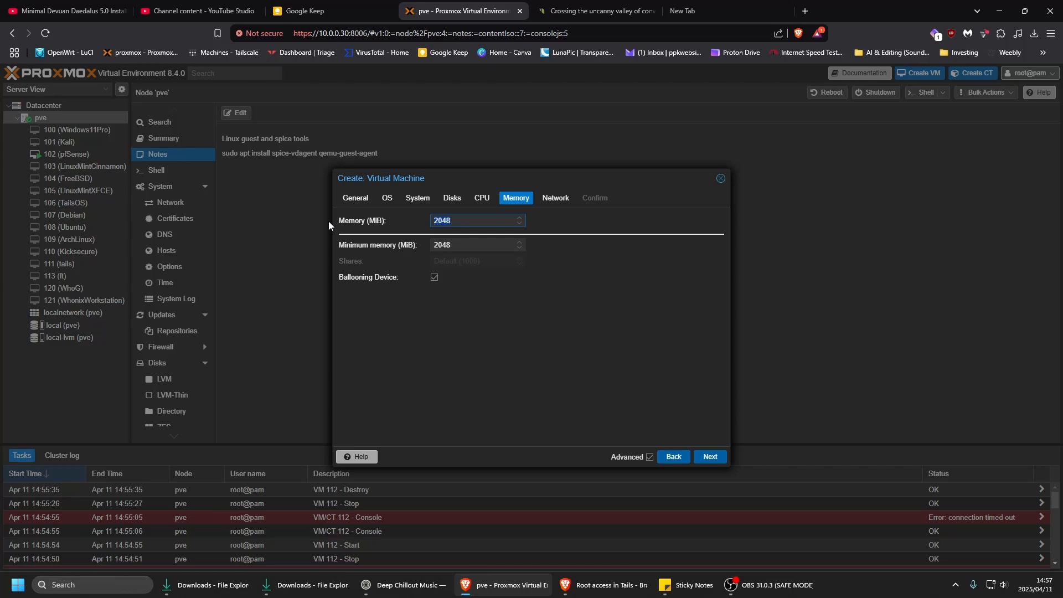
{"action": "type", "text": "4096"}
{"action": "left_click", "coordinate": [709, 457]}
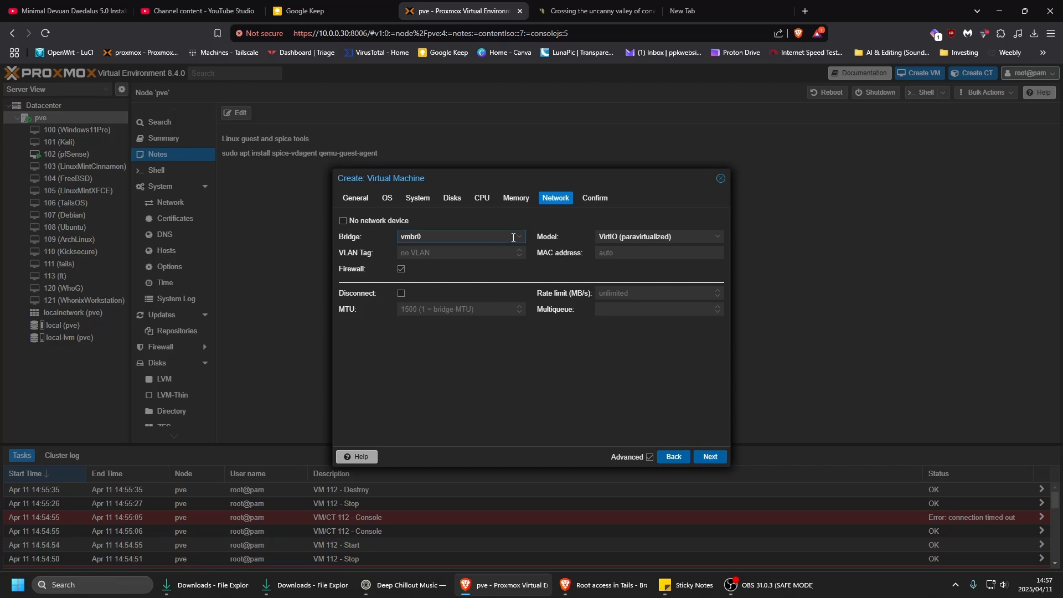
Step: Connect the network device to bridge vmbr1 with the firewall disabled and finish creating the virtual machine
{"action": "left_click", "coordinate": [459, 237]}
{"action": "left_click", "coordinate": [428, 279]}
{"action": "left_click", "coordinate": [401, 268]}
{"action": "left_click", "coordinate": [711, 457]}
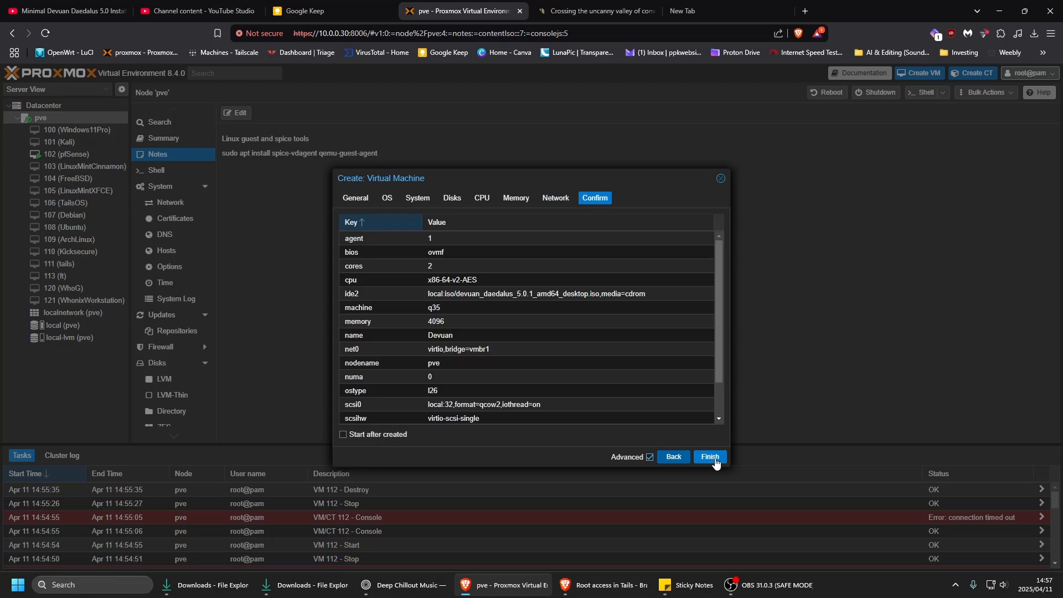
{"action": "left_click", "coordinate": [711, 458]}
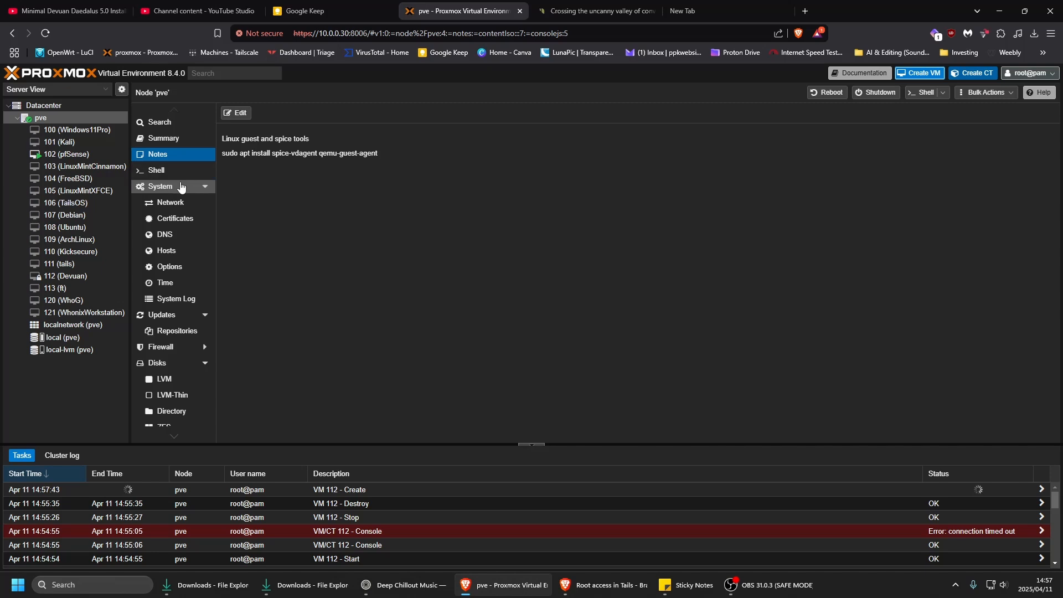
Step: In the Devuan virtual machine's Spice Enhancements, enable folder sharing and set video streaming to all
{"action": "left_click", "coordinate": [85, 275]}
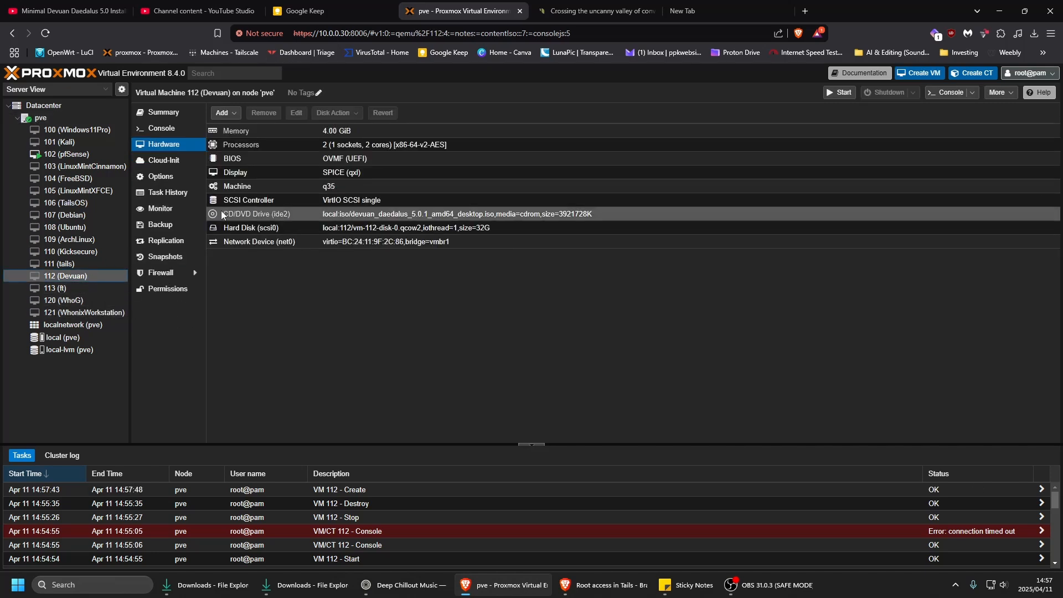
{"action": "left_click", "coordinate": [168, 178]}
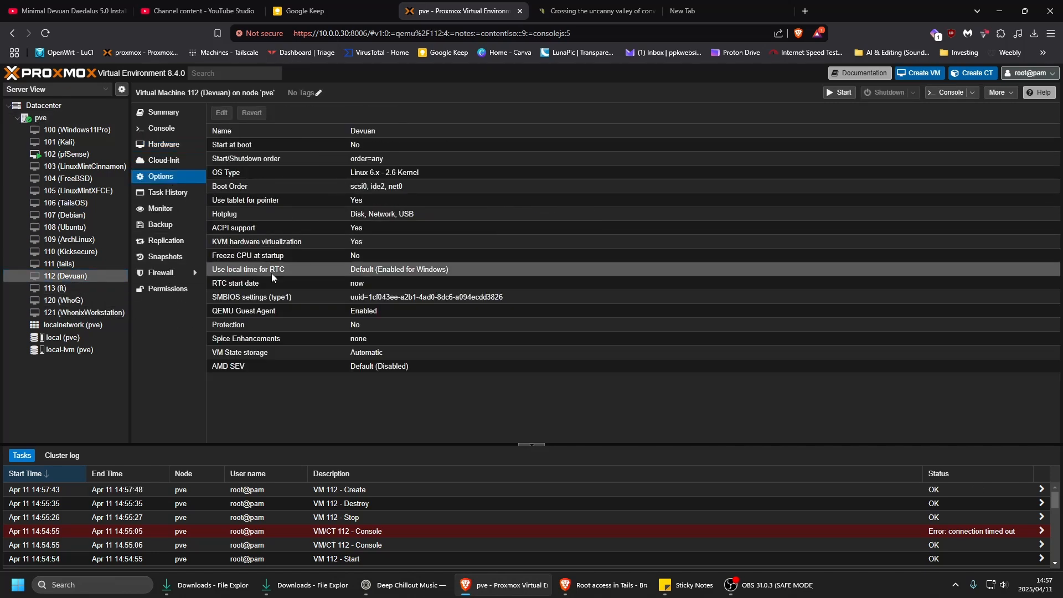
{"action": "double_click", "coordinate": [365, 339]}
{"action": "left_click", "coordinate": [517, 297]}
{"action": "left_click", "coordinate": [553, 312]}
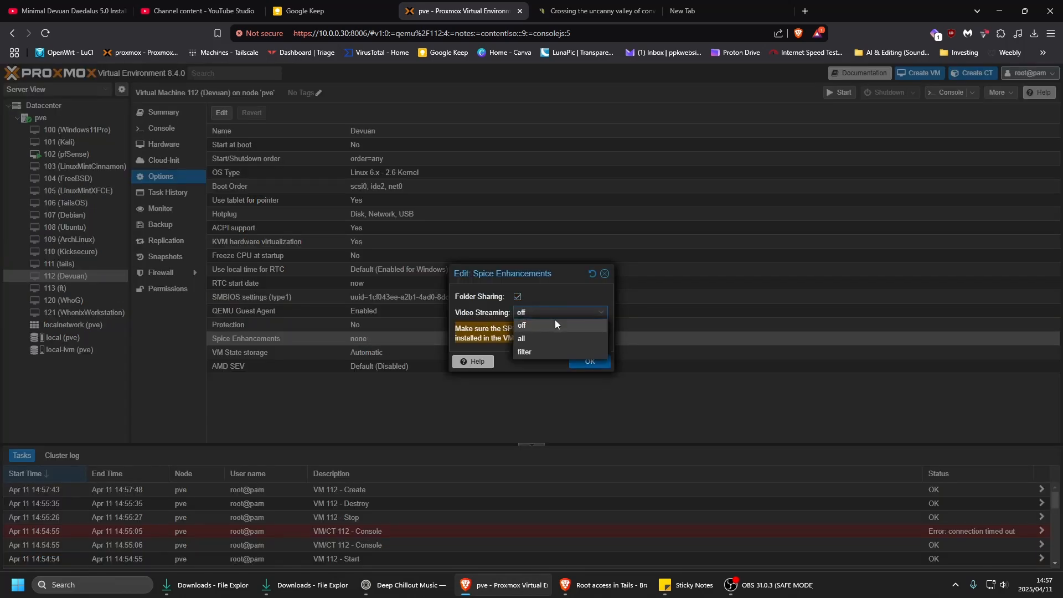
{"action": "left_click", "coordinate": [545, 340]}
{"action": "left_click", "coordinate": [584, 362]}
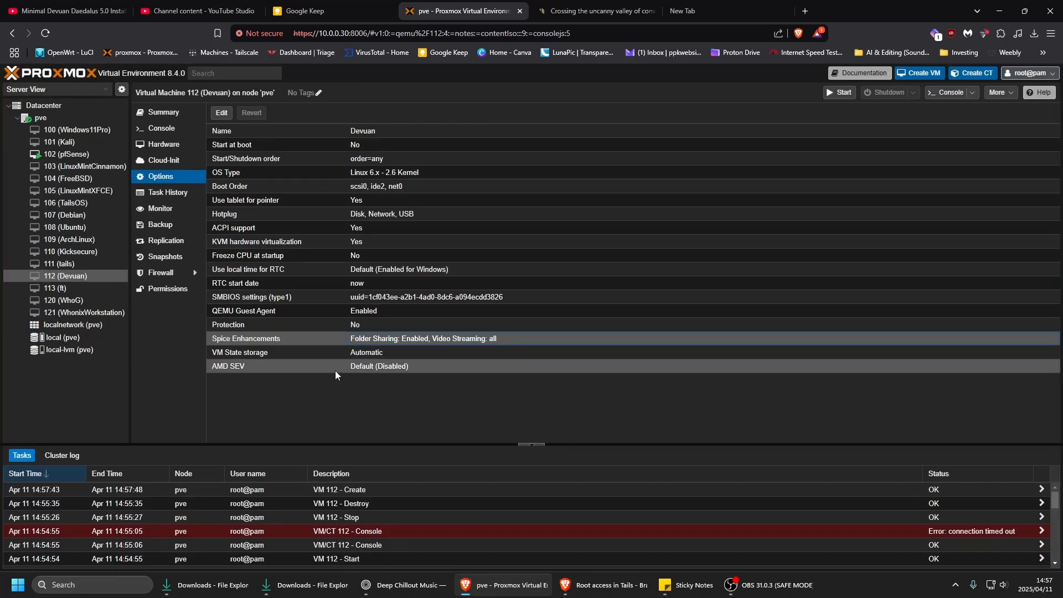
Step: Open the Devuan virtual machine's console and start the guest
{"action": "left_click", "coordinate": [163, 145]}
{"action": "left_click", "coordinate": [172, 130]}
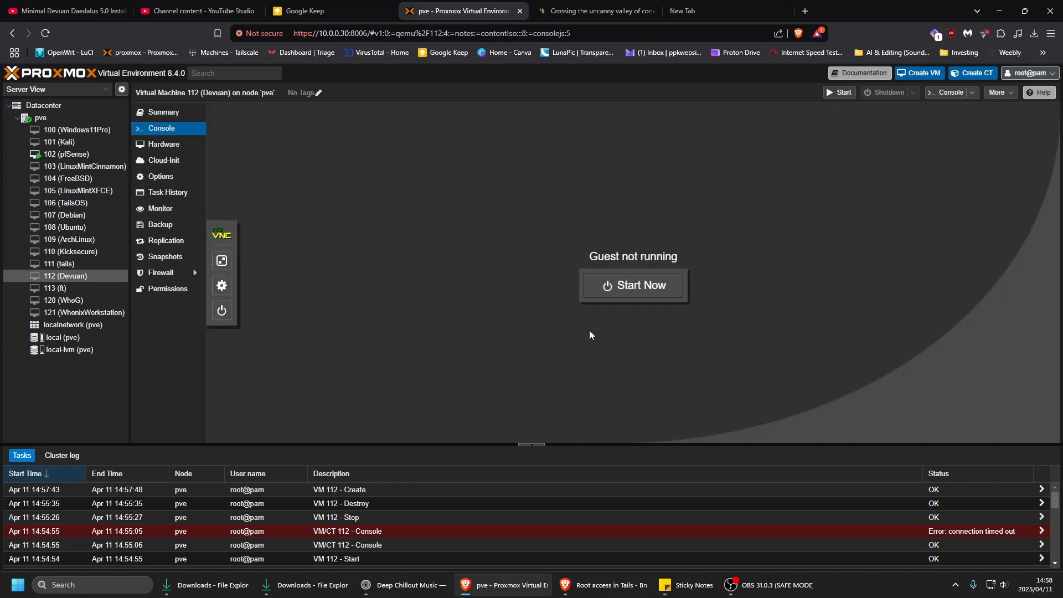
{"action": "left_click", "coordinate": [632, 285]}
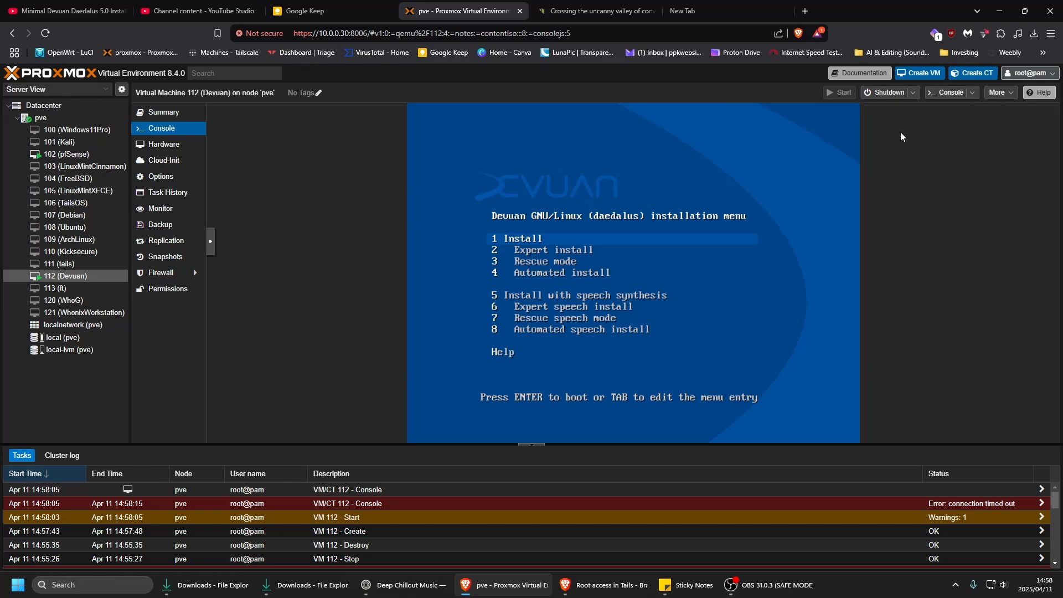
Step: Launch a SPICE console session for the Devuan virtual machine, saving the connection file as pve-spice.vv in Downloads
{"action": "left_click", "coordinate": [971, 93]}
{"action": "left_click", "coordinate": [953, 120]}
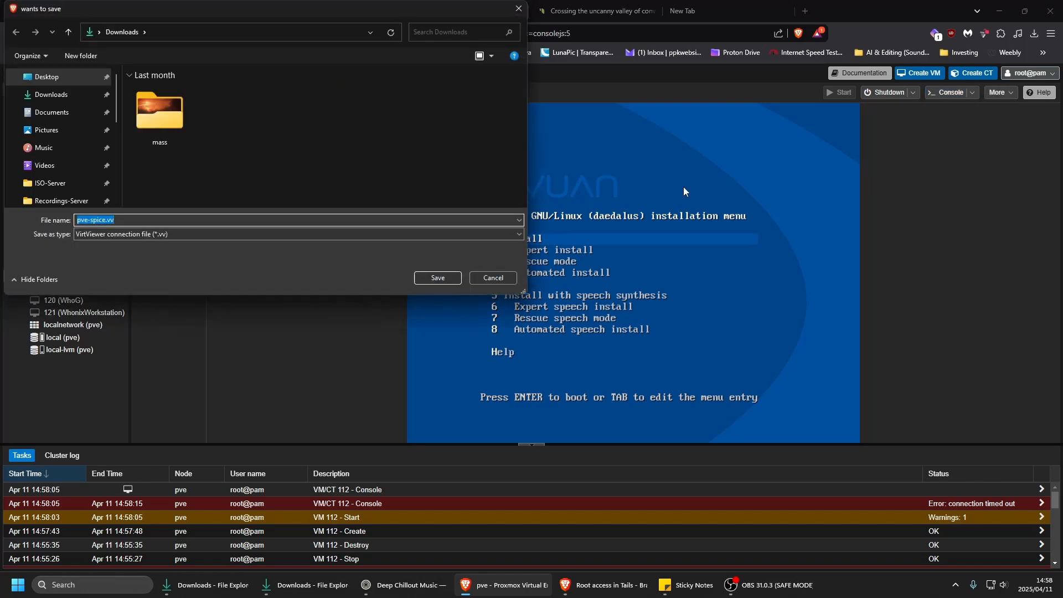
{"action": "left_click", "coordinate": [447, 278]}
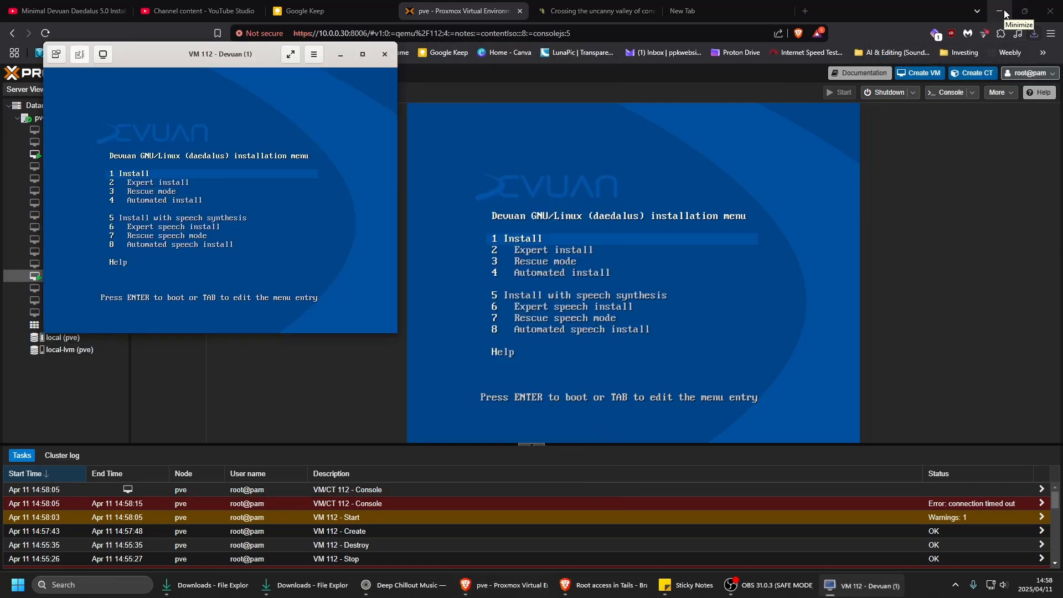
Step: Minimize the browser, then reposition and enlarge the Devuan viewer window on the desktop
{"action": "left_click", "coordinate": [1006, 13]}
{"action": "left_click_drag", "start_coordinate": [226, 53], "coordinate": [340, 55]}
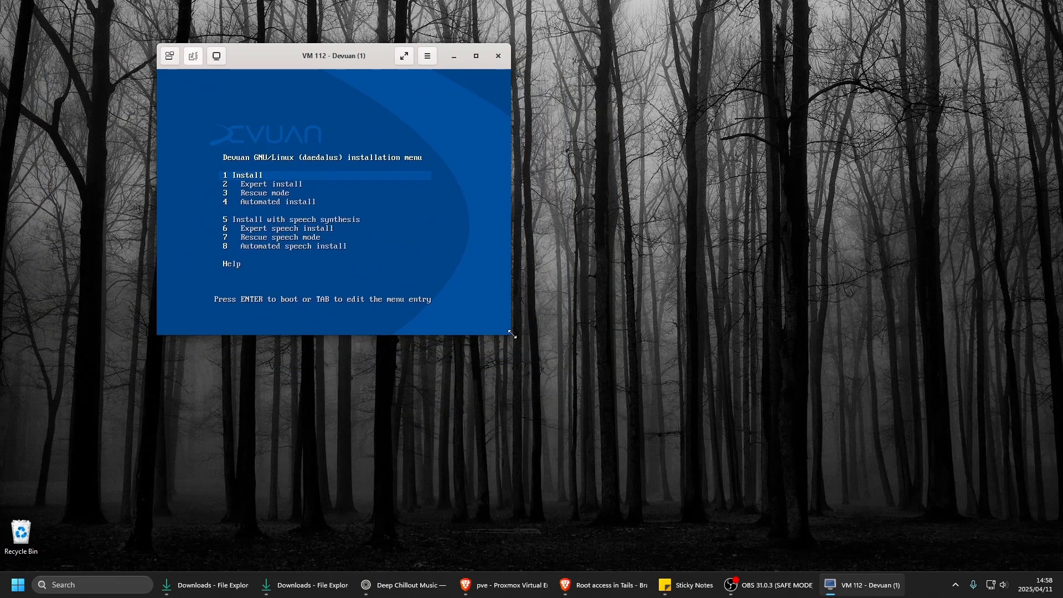
{"action": "left_click_drag", "start_coordinate": [512, 334], "coordinate": [840, 492]}
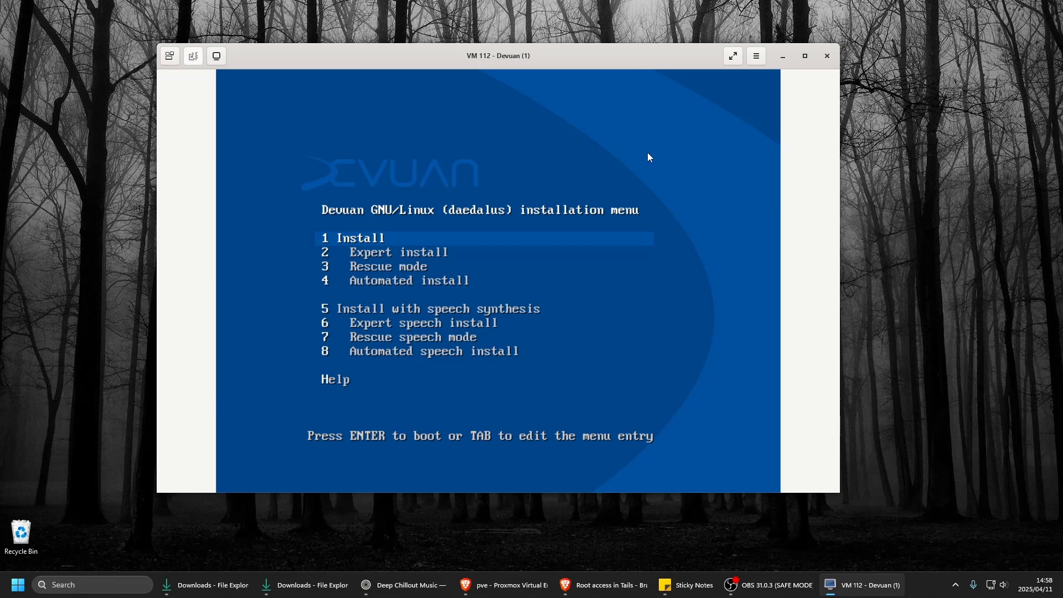
Step: Boot the standard Install entry from the Devuan installation menu
{"action": "key", "text": "Down"}
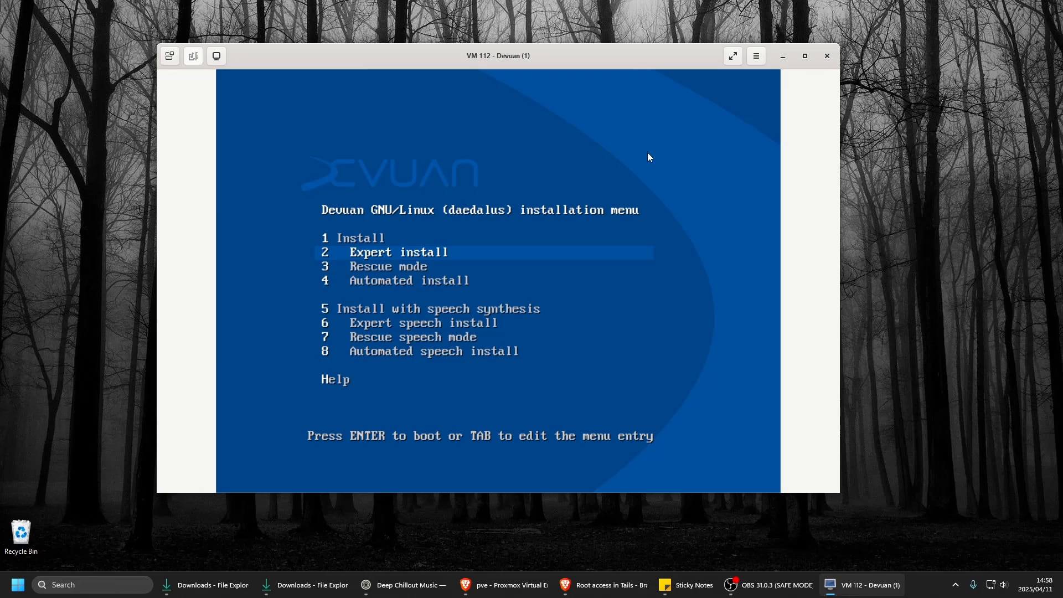
{"action": "key", "text": "Up"}
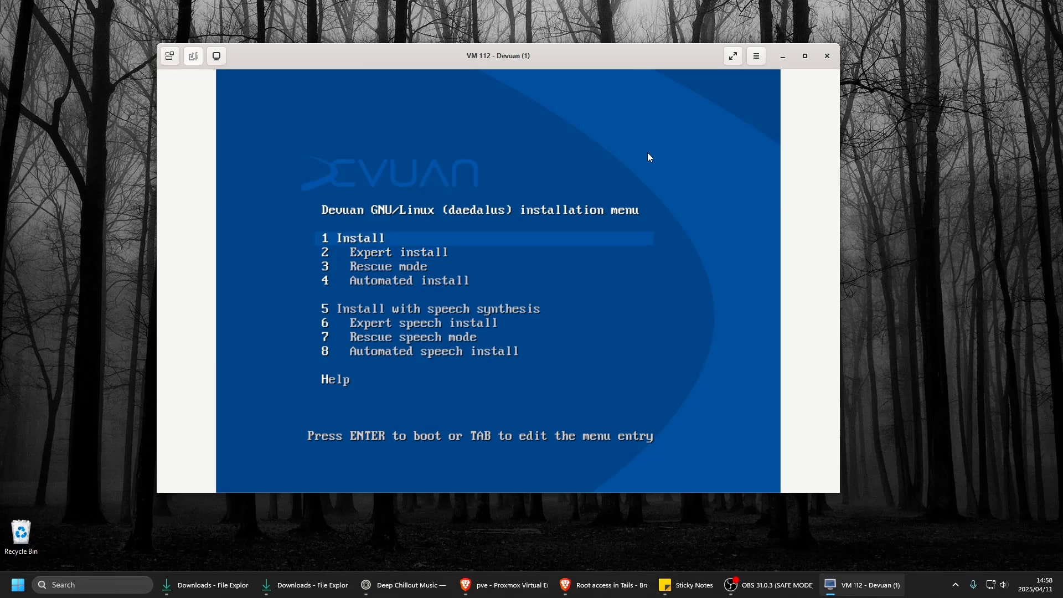
{"action": "key", "text": "Return"}
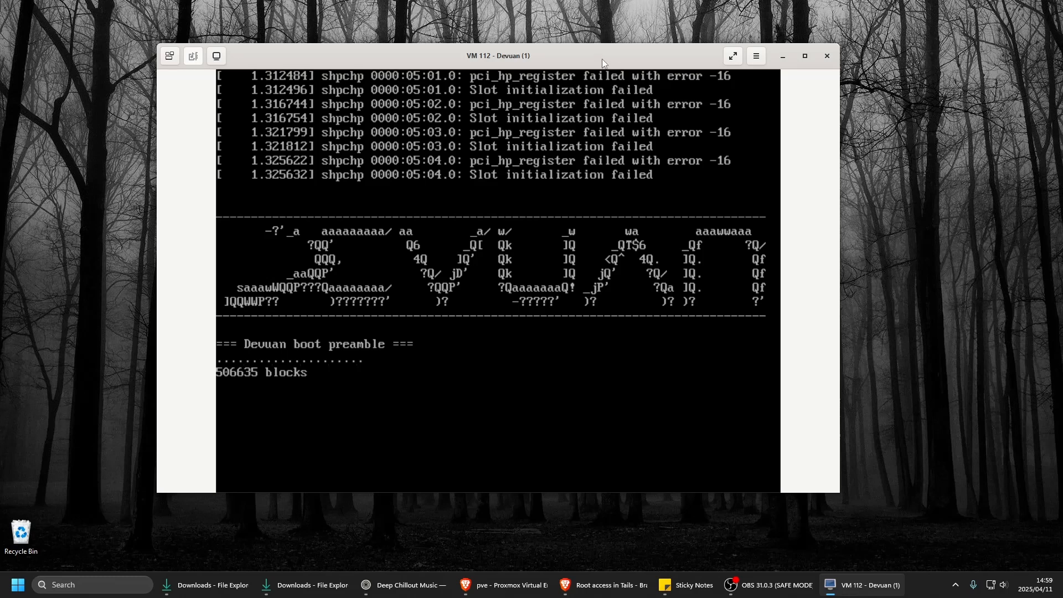
Step: Narrow the Devuan viewer window to fit the installer screen and center it on the desktop
{"action": "left_click_drag", "start_coordinate": [596, 57], "coordinate": [596, 36]}
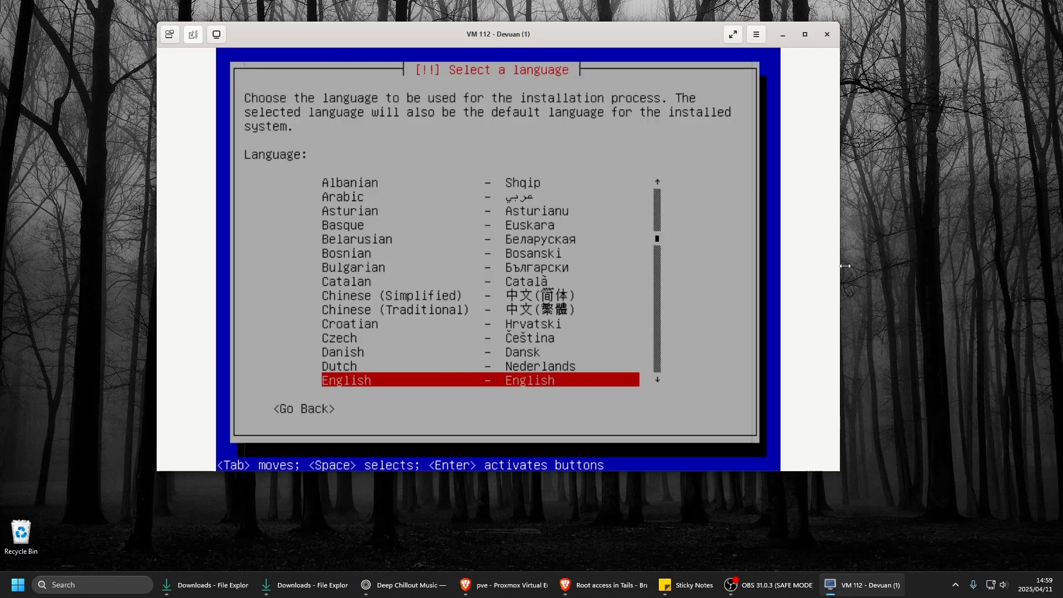
{"action": "left_click_drag", "start_coordinate": [845, 266], "coordinate": [736, 265]}
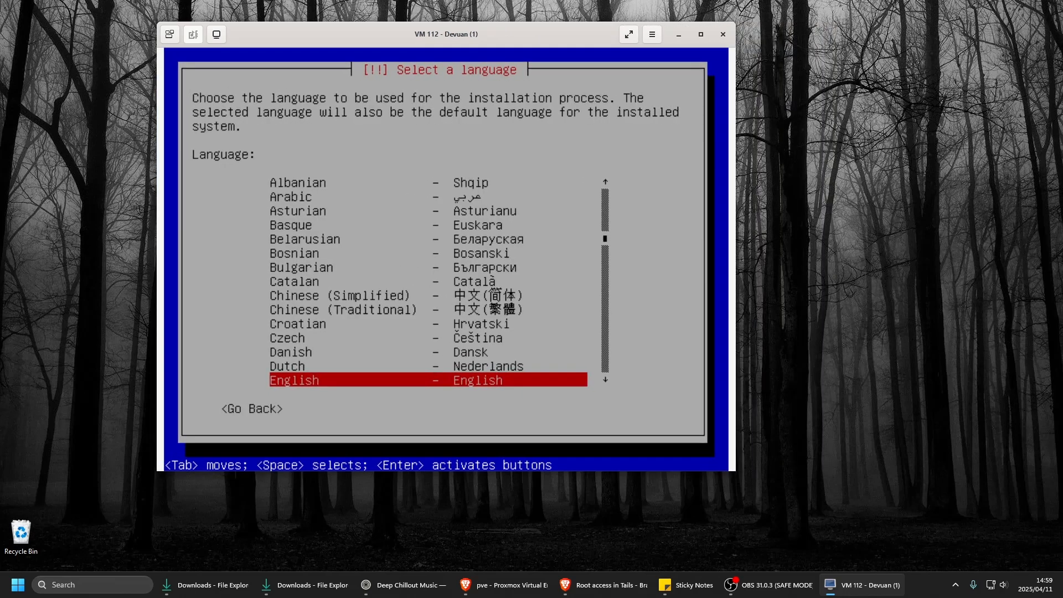
{"action": "left_click_drag", "start_coordinate": [521, 28], "coordinate": [573, 52]}
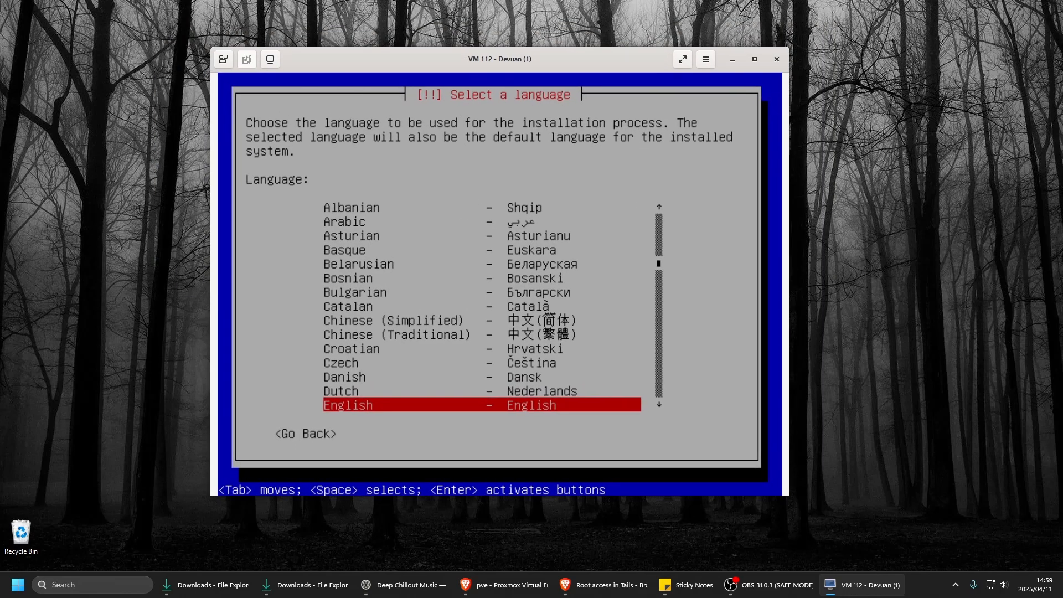
Step: Set the installer's localization to English language, South Africa as the location and the American English keymap
{"action": "key", "text": "Return"}
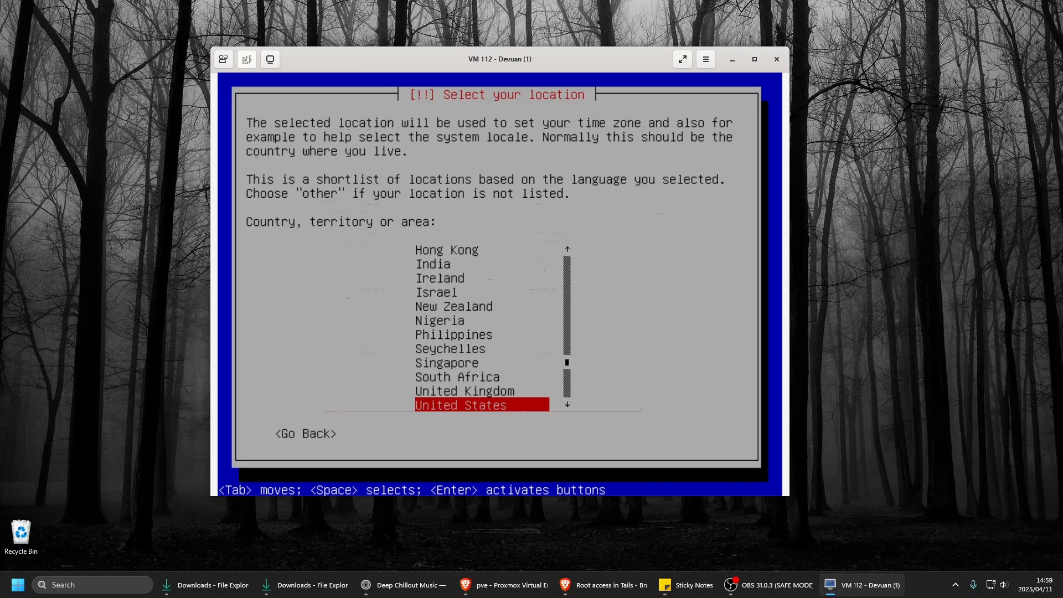
{"action": "key", "text": "Up"}
{"action": "key", "text": "Up"}
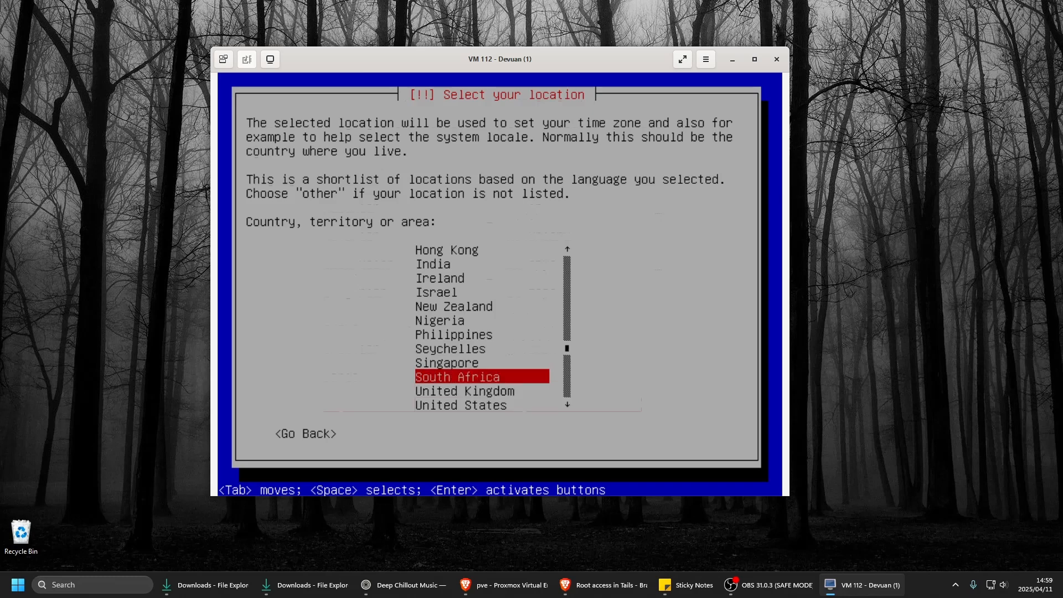
{"action": "key", "text": "Return"}
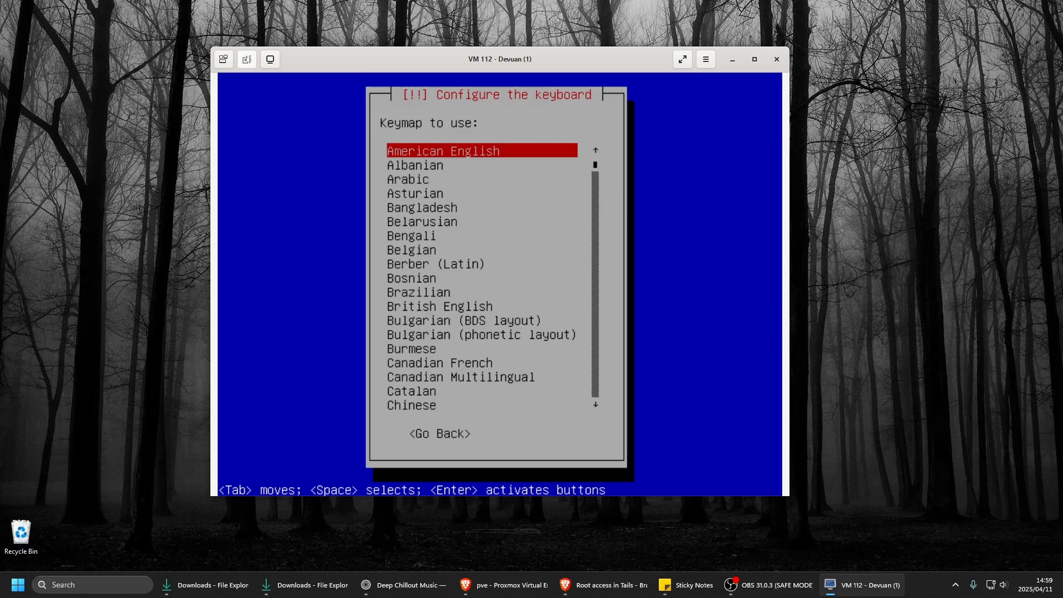
{"action": "key", "text": "Return"}
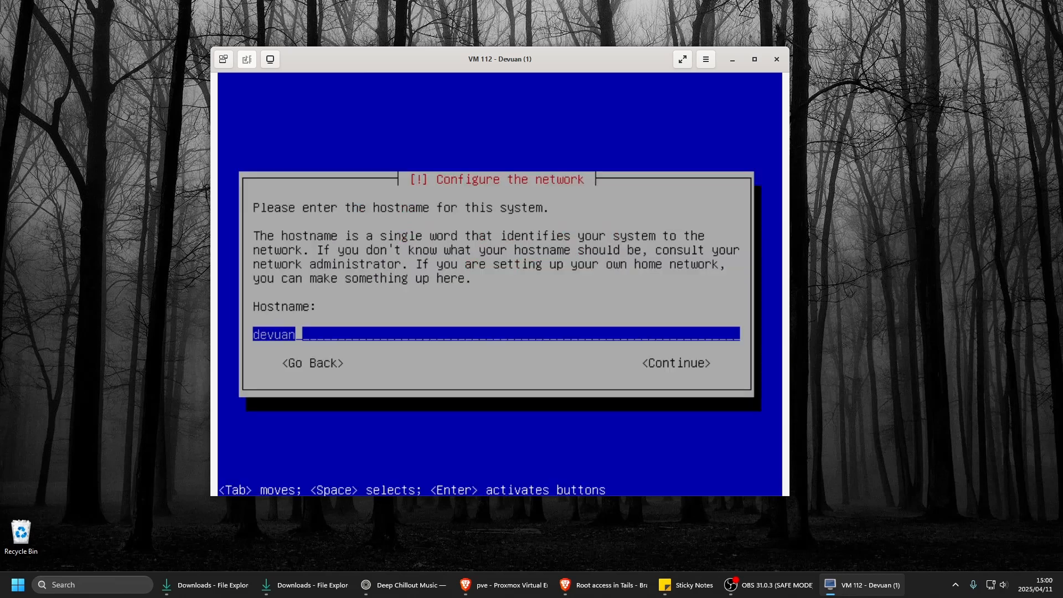
Step: Configure the network with the hostname devuan and the domain name ppk.home
{"action": "key", "text": "Return"}
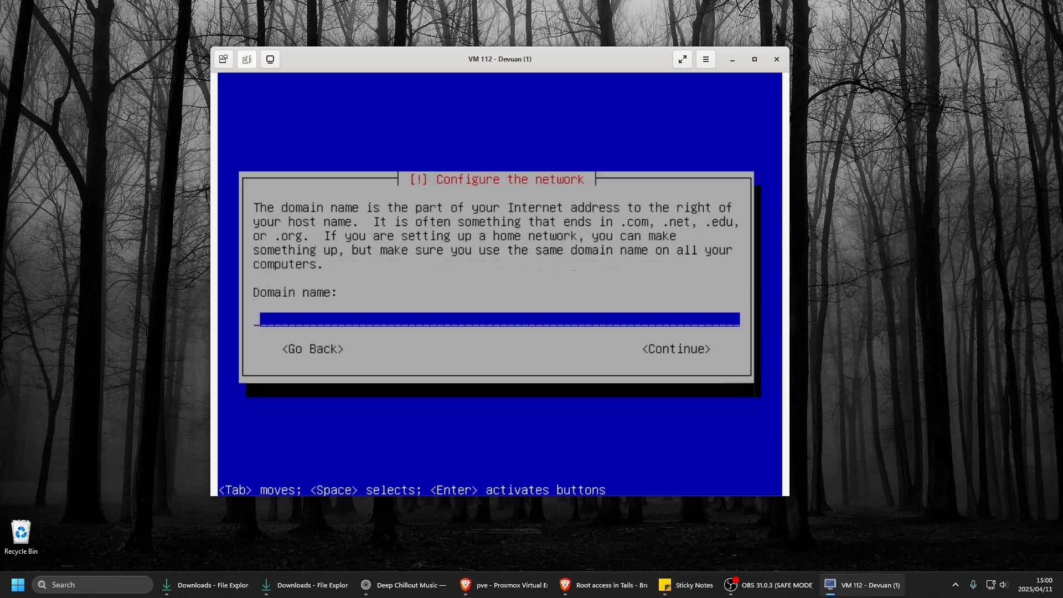
{"action": "type", "text": "ppk.home"}
{"action": "key", "text": "Return"}
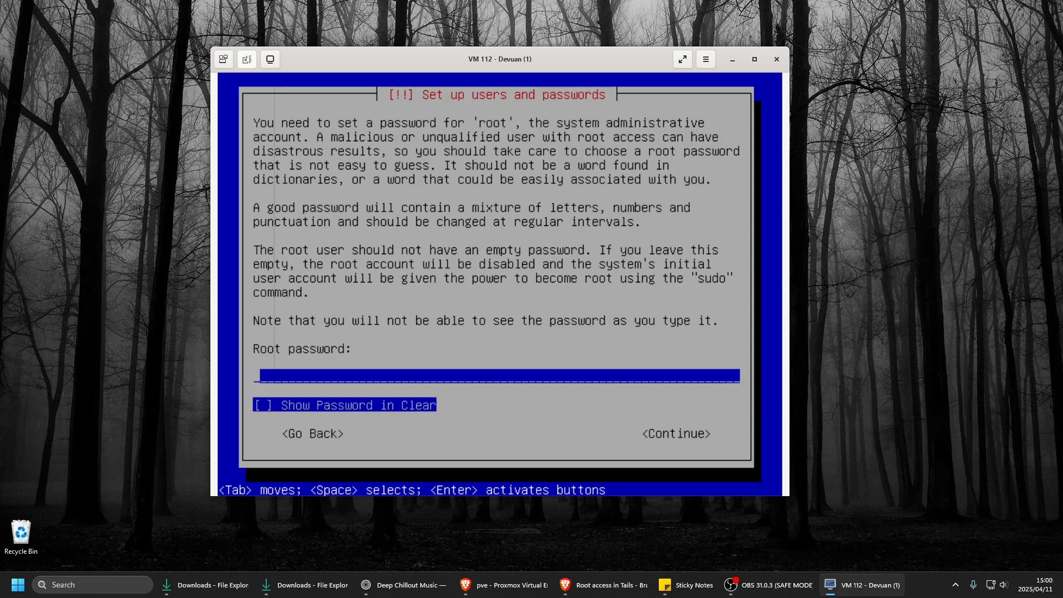
Step: Set the root password and re-enter it for verification
{"action": "type", "text": "****"}
{"action": "key", "text": "Return"}
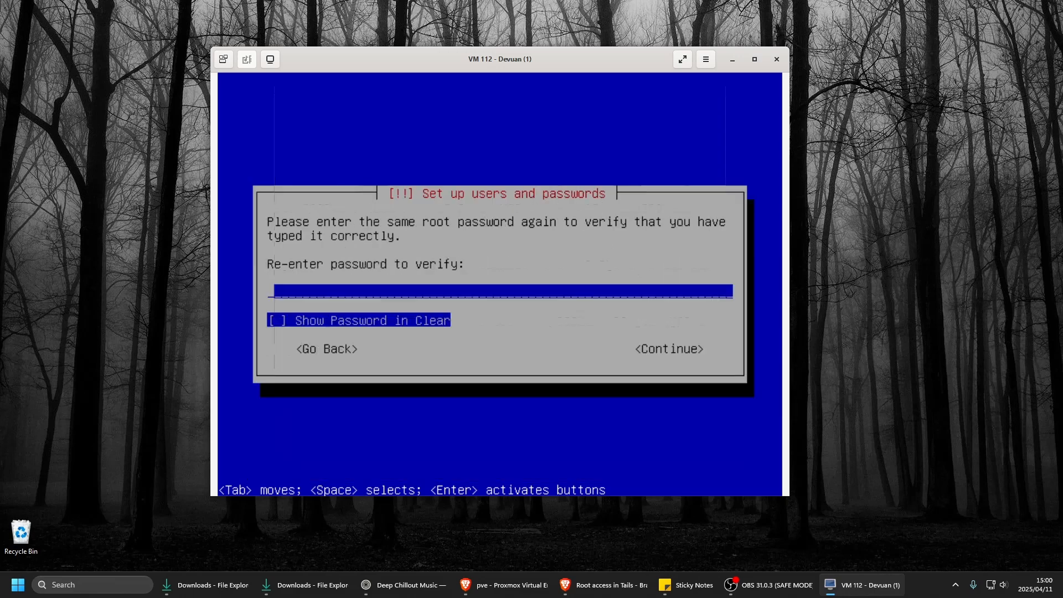
{"action": "type", "text": "****"}
{"action": "key", "text": "Return"}
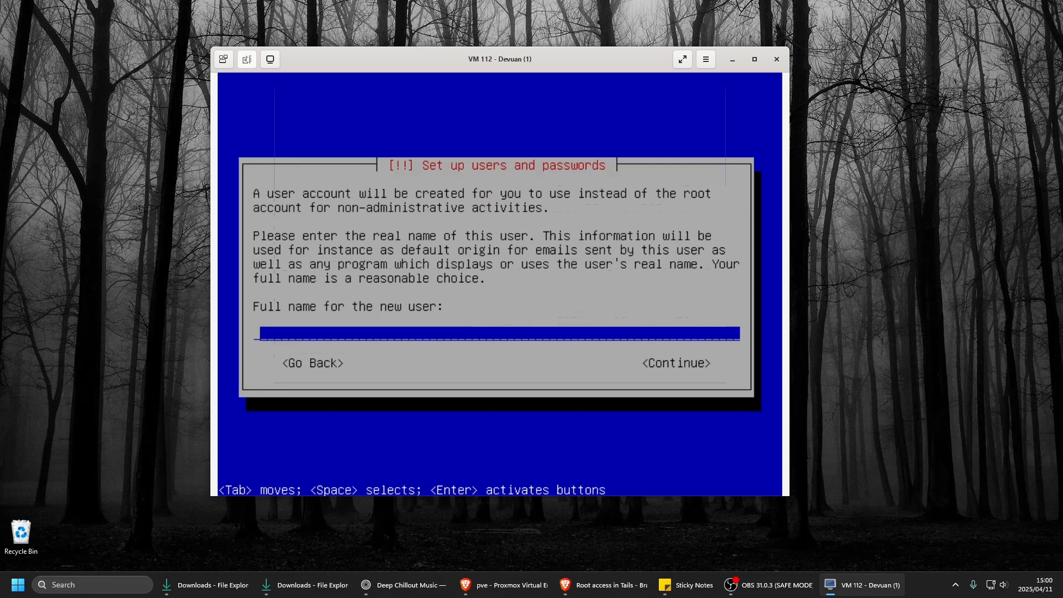
Step: Create the regular user account with its full name, suggested username and password, re-entering the password for verification
{"action": "type", "text": "ppk"}
{"action": "key", "text": "Return"}
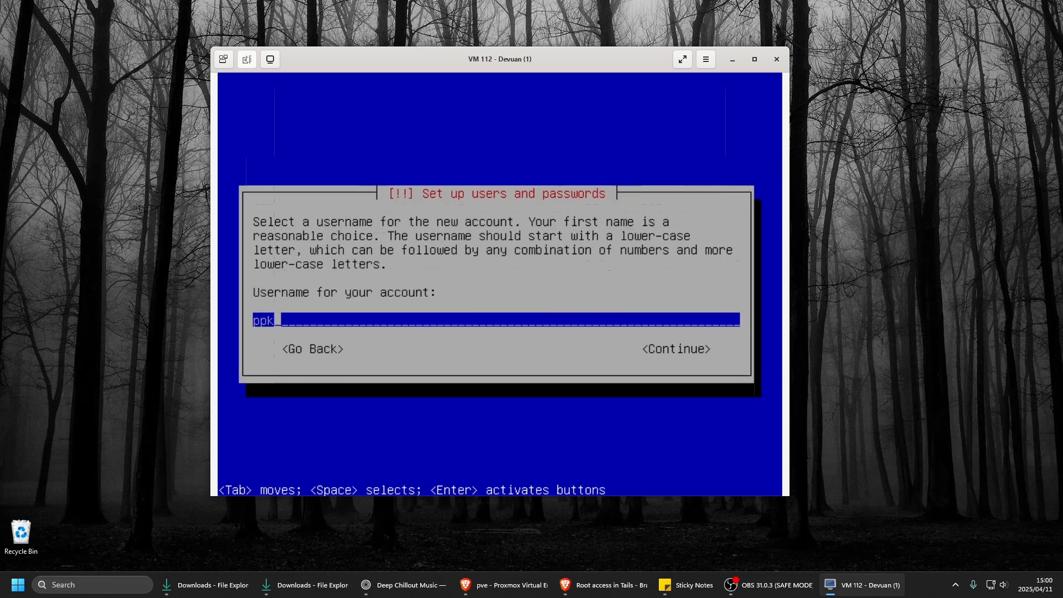
{"action": "key", "text": "Return"}
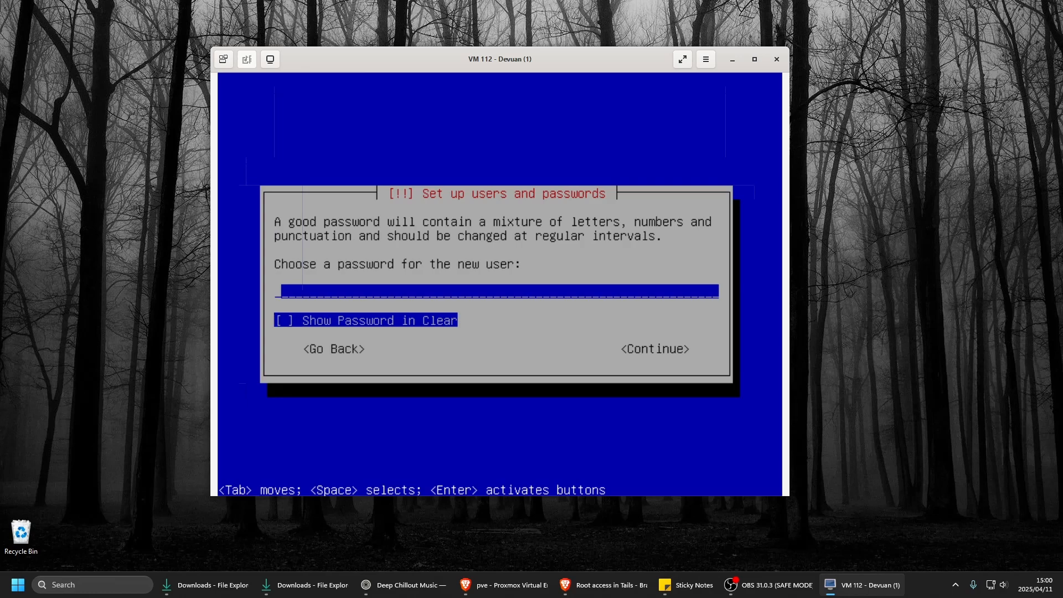
{"action": "type", "text": "*****"}
{"action": "key", "text": "Return"}
{"action": "type", "text": "****"}
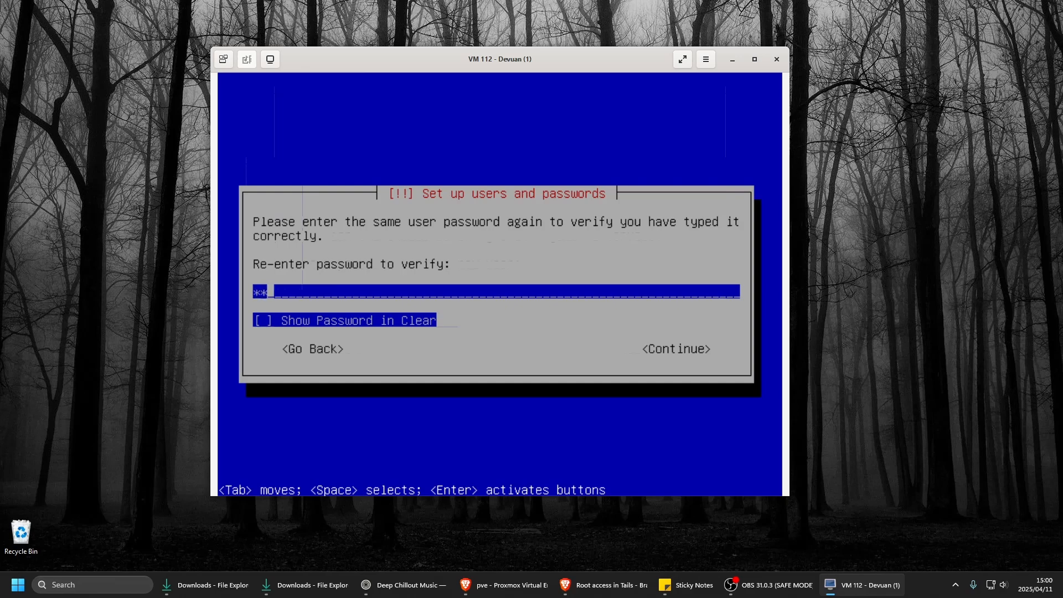
{"action": "key", "text": "Return"}
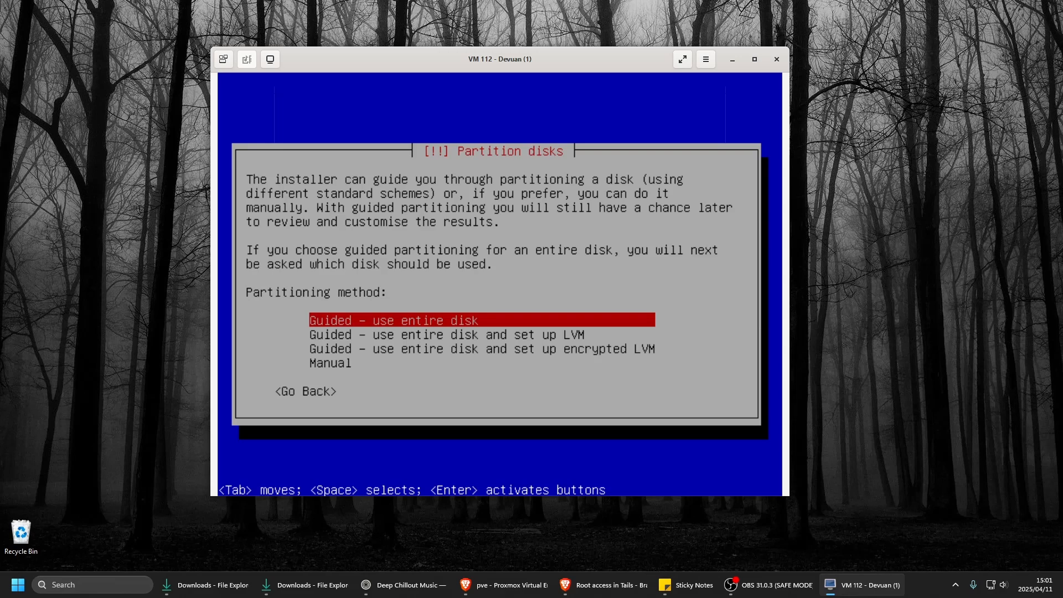
Step: Partition the entire QEMU disk with the guided method, all files in one partition, and write the changes to disk
{"action": "key", "text": "Return"}
{"action": "key", "text": "Return"}
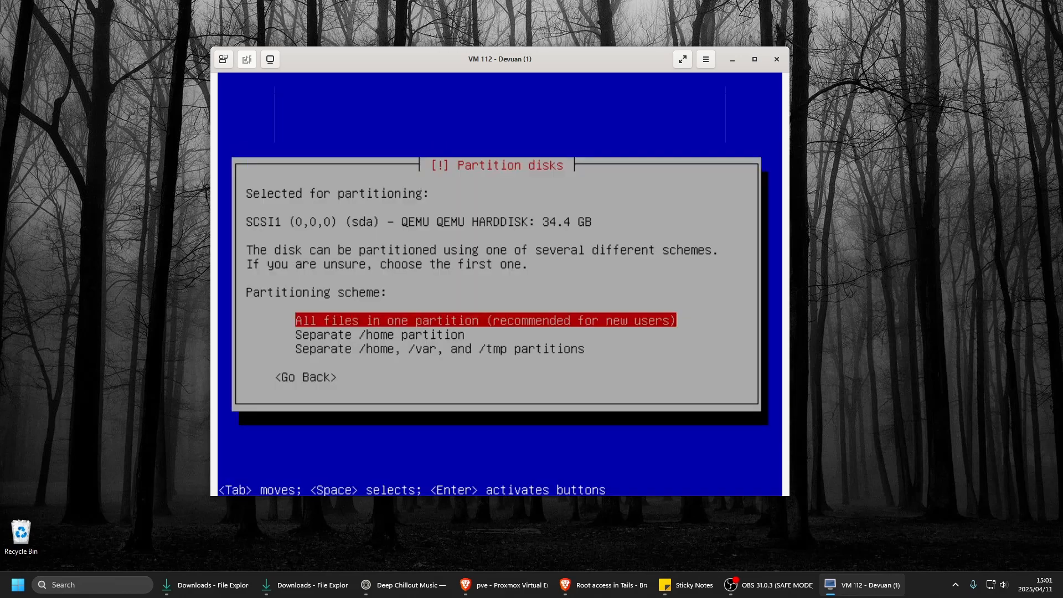
{"action": "key", "text": "Return"}
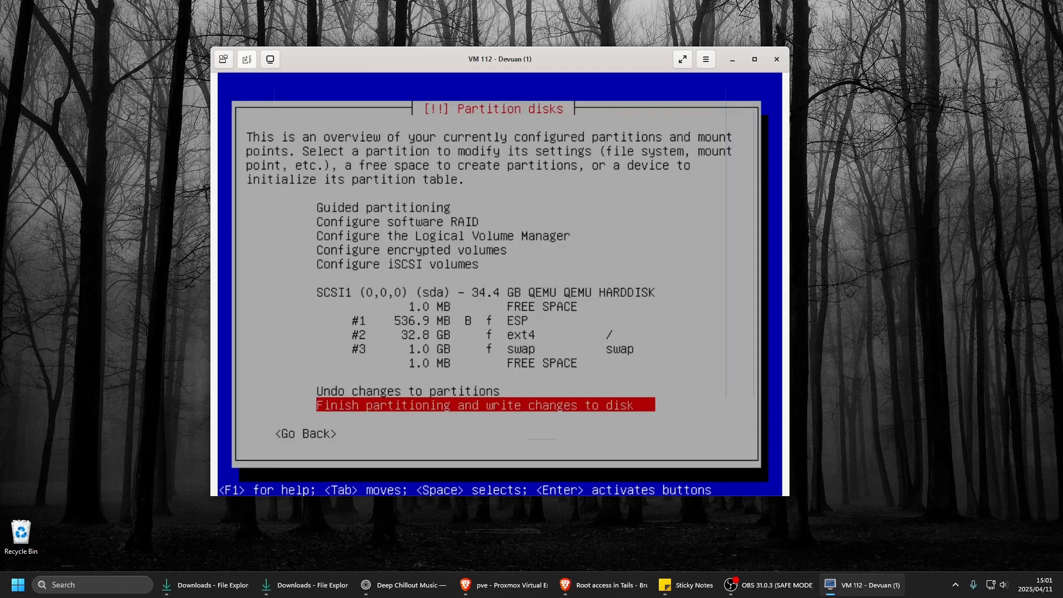
{"action": "key", "text": "Return"}
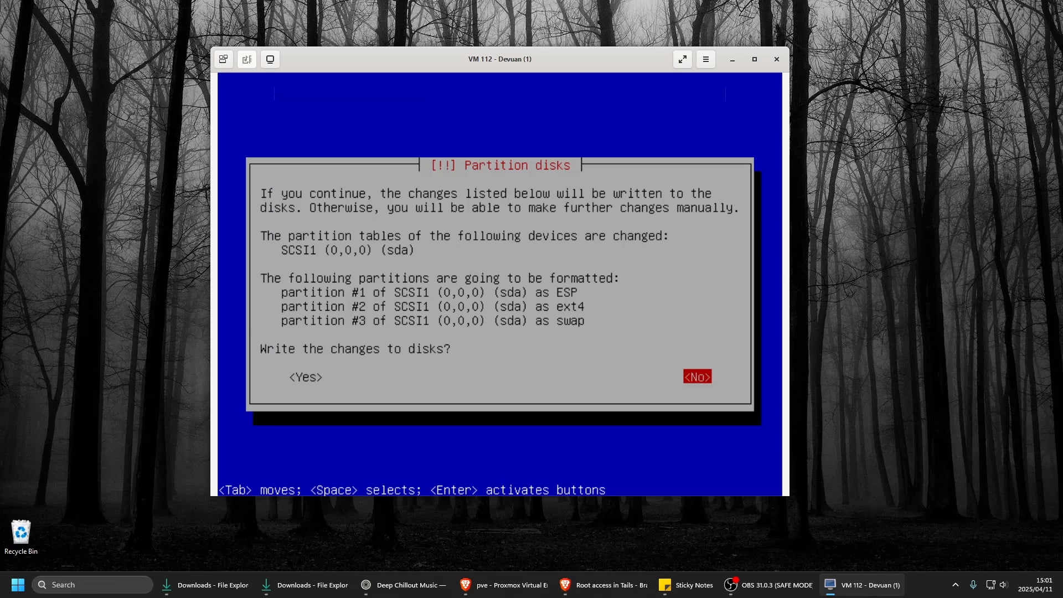
{"action": "key", "text": "Tab"}
{"action": "key", "text": "Return"}
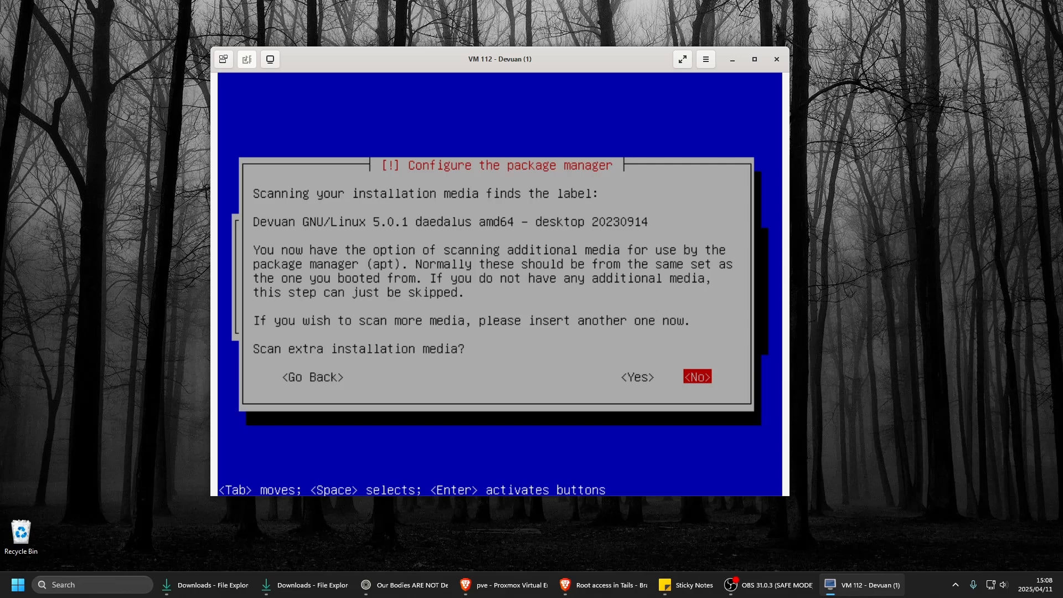
Step: Decline scanning extra installation media and using a network mirror for the package manager
{"action": "key", "text": "Left"}
{"action": "key", "text": "Right"}
{"action": "key", "text": "Return"}
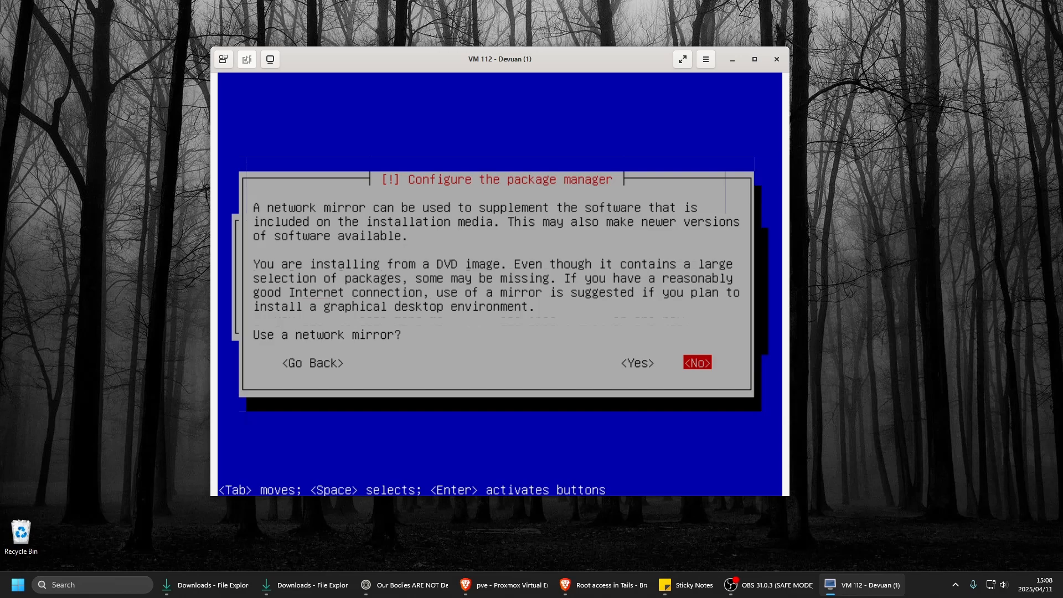
{"action": "key", "text": "Return"}
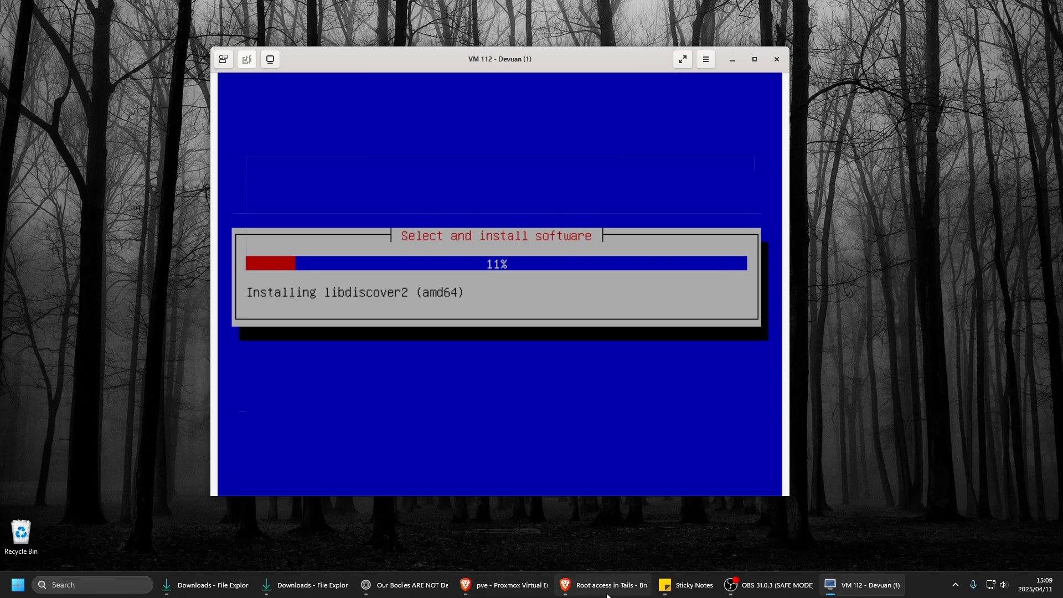
Step: Decline participation in the popularity-contest package usage survey
{"action": "mouse_move", "coordinate": [621, 593]}
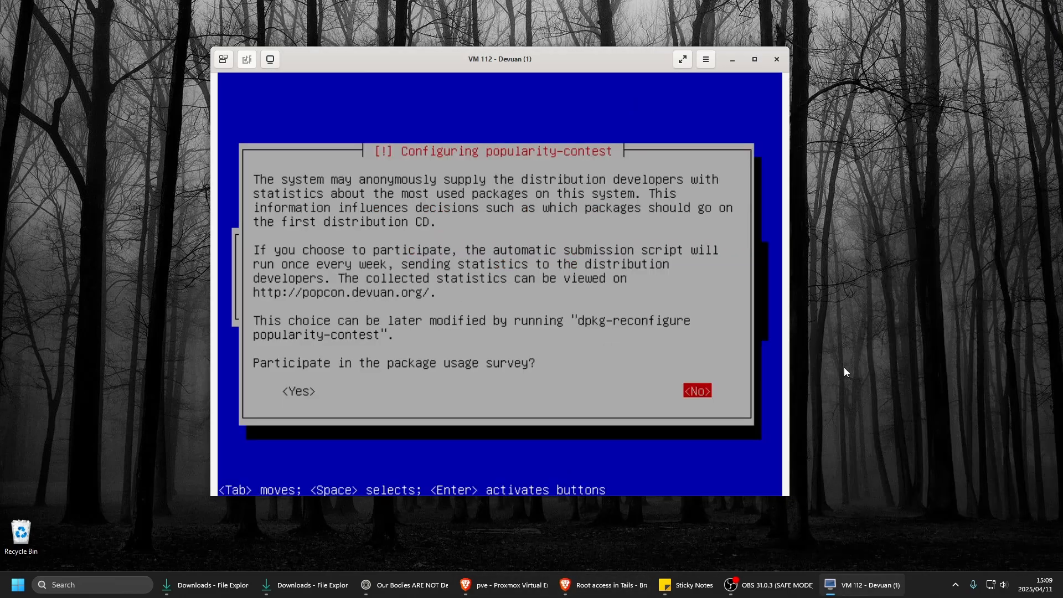
{"action": "key", "text": "Tab"}
{"action": "key", "text": "Tab"}
{"action": "key", "text": "Return"}
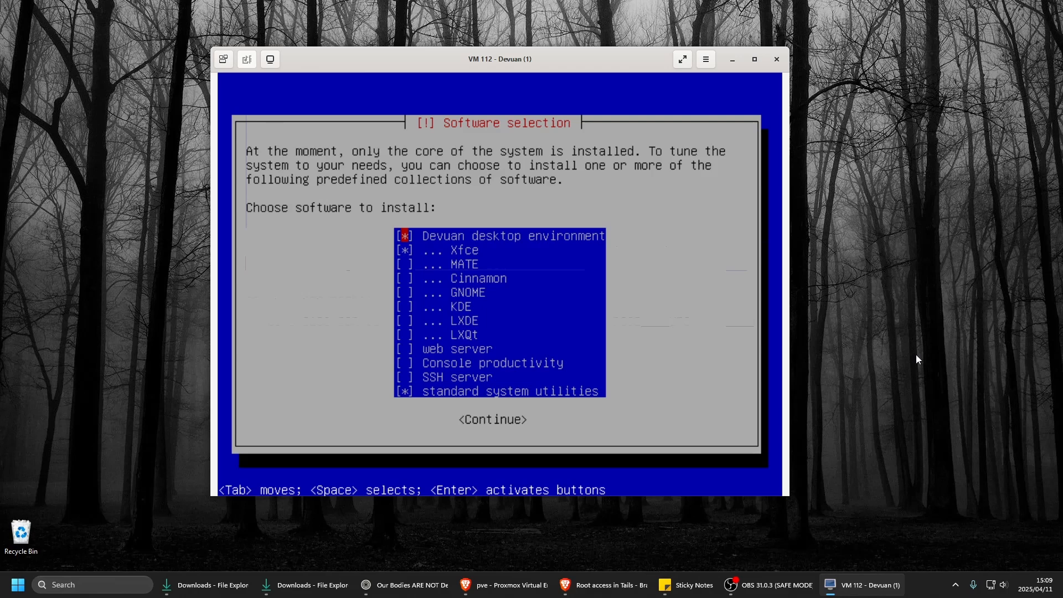
Step: Add Cinnamon to the software selection, keep the Devuan desktop environment checked, and continue the installation
{"action": "key", "text": "Down"}
{"action": "key", "text": "Up"}
{"action": "key", "text": "space"}
{"action": "key", "text": "space"}
{"action": "key", "text": "Down"}
{"action": "key", "text": "Down"}
{"action": "key", "text": "Down"}
{"action": "key", "text": "space"}
{"action": "key", "text": "Down"}
{"action": "key", "text": "Down"}
{"action": "key", "text": "Return"}
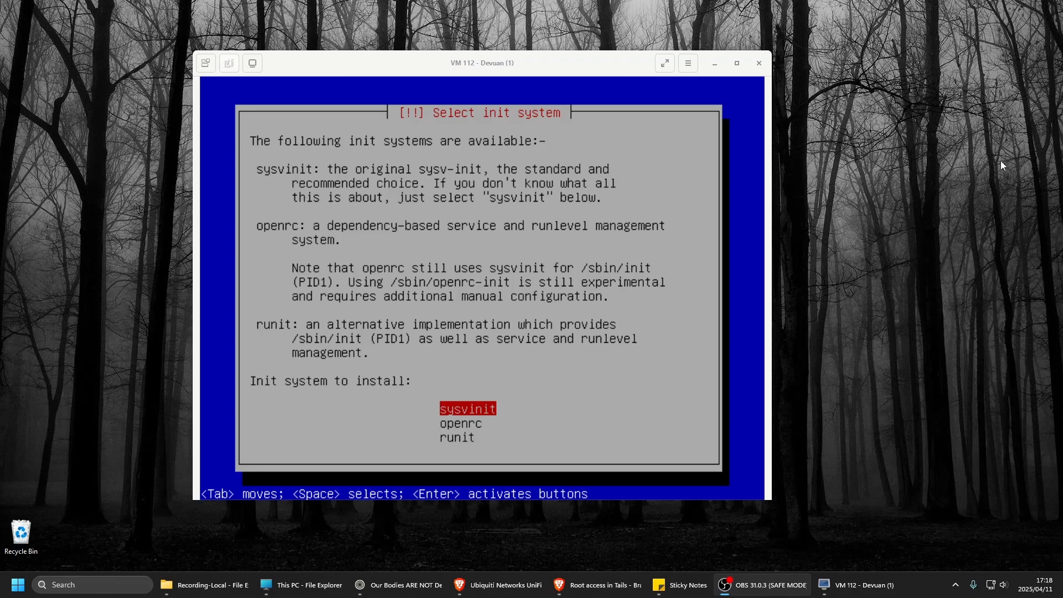
Step: Choose sysvinit as the init system to install
{"action": "left_click", "coordinate": [747, 173]}
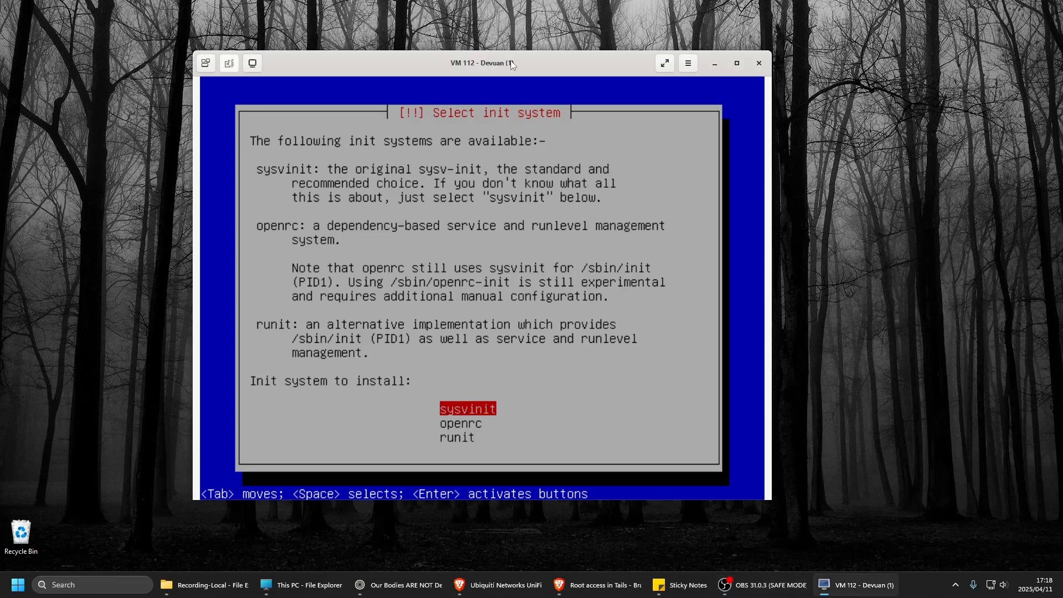
{"action": "left_click_drag", "start_coordinate": [510, 60], "coordinate": [498, 61]}
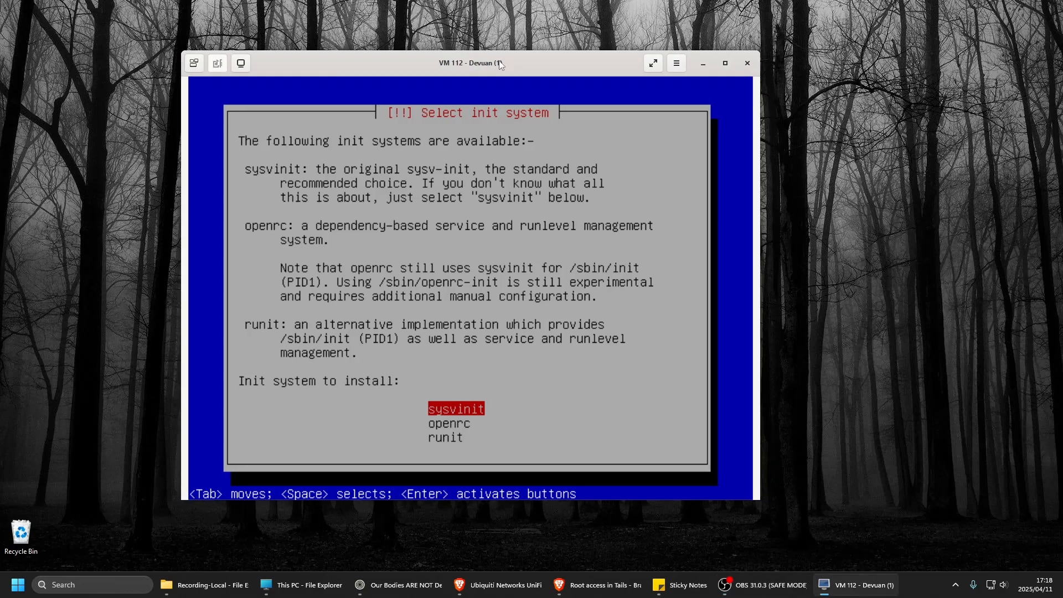
{"action": "key", "text": "Down"}
{"action": "key", "text": "Down"}
{"action": "key", "text": "Up"}
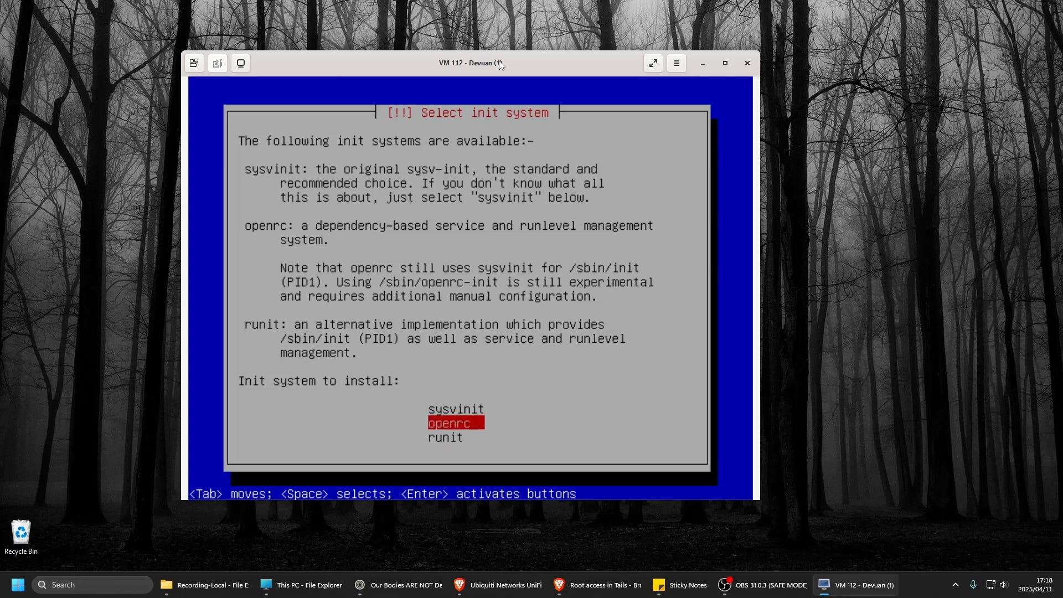
{"action": "key", "text": "Up"}
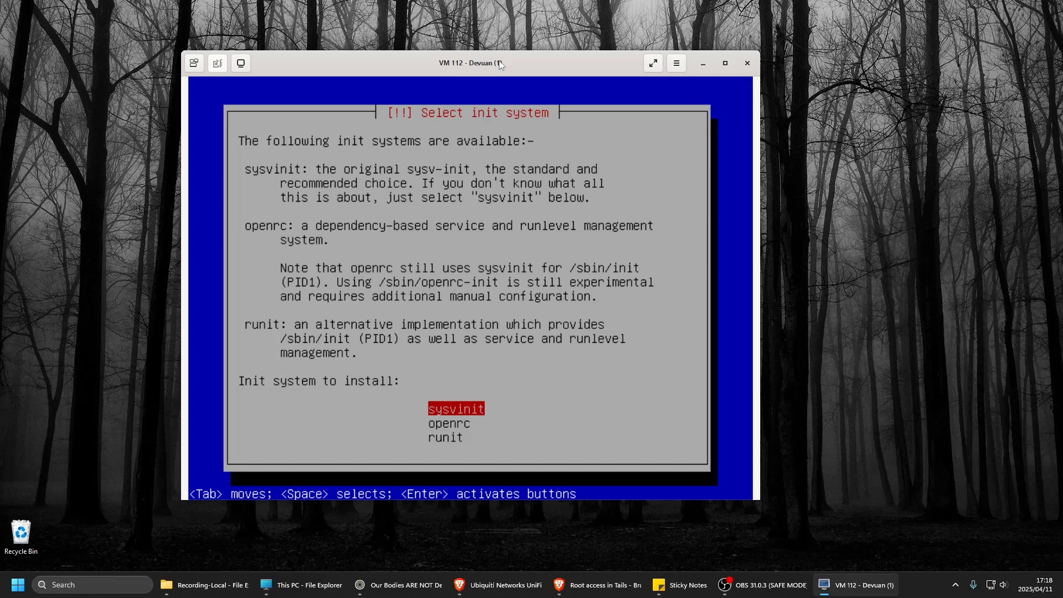
{"action": "key", "text": "Return"}
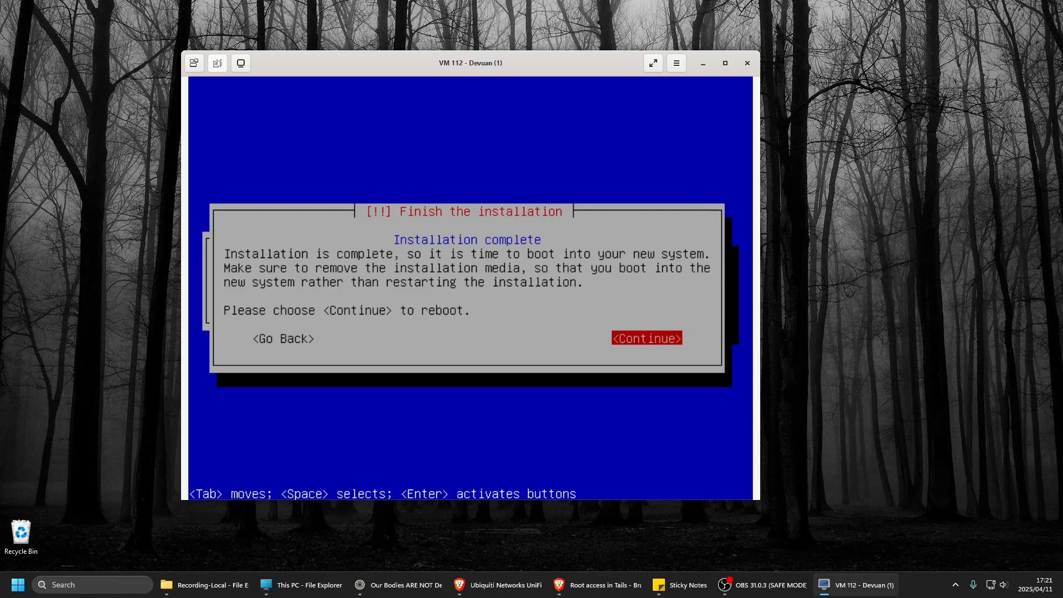
Step: Finish the installation by rebooting into the new system, and log in with the user account's username and password
{"action": "key", "text": "Return"}
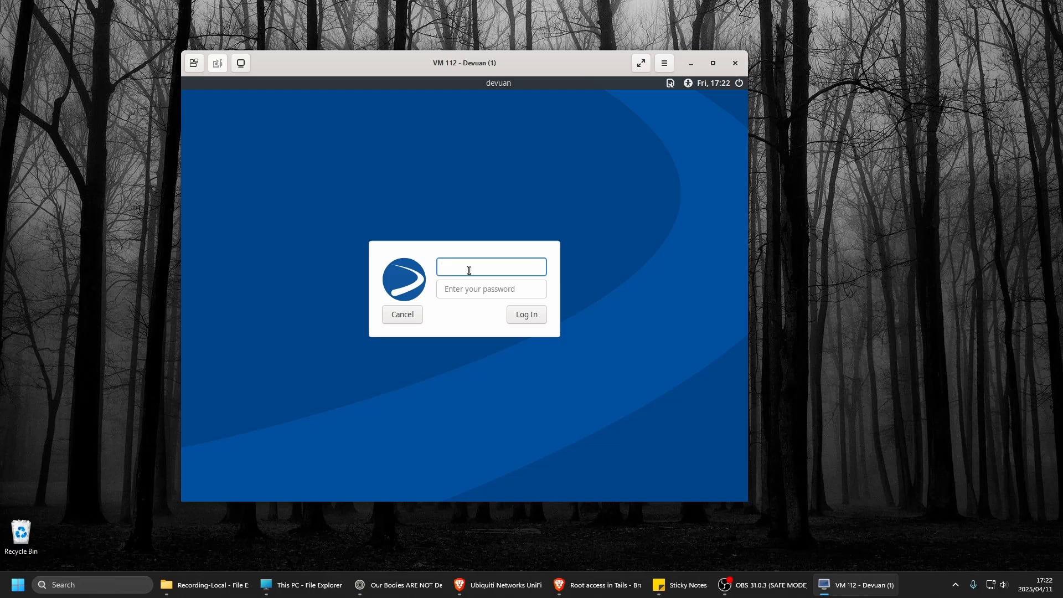
{"action": "type", "text": "ppk"}
{"action": "key", "text": "Tab"}
{"action": "type", "text": "****"}
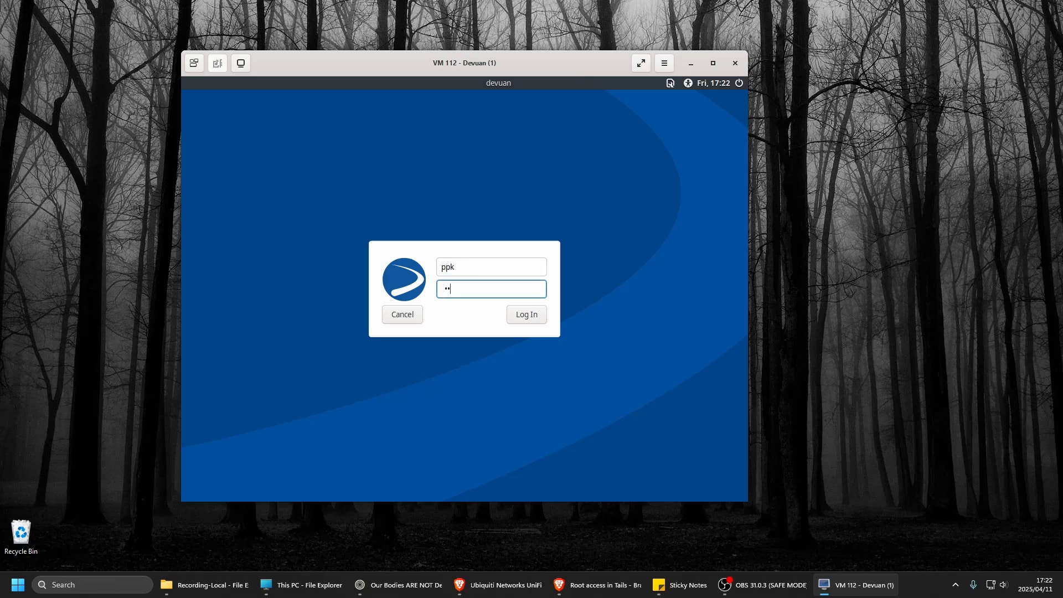
{"action": "key", "text": "Return"}
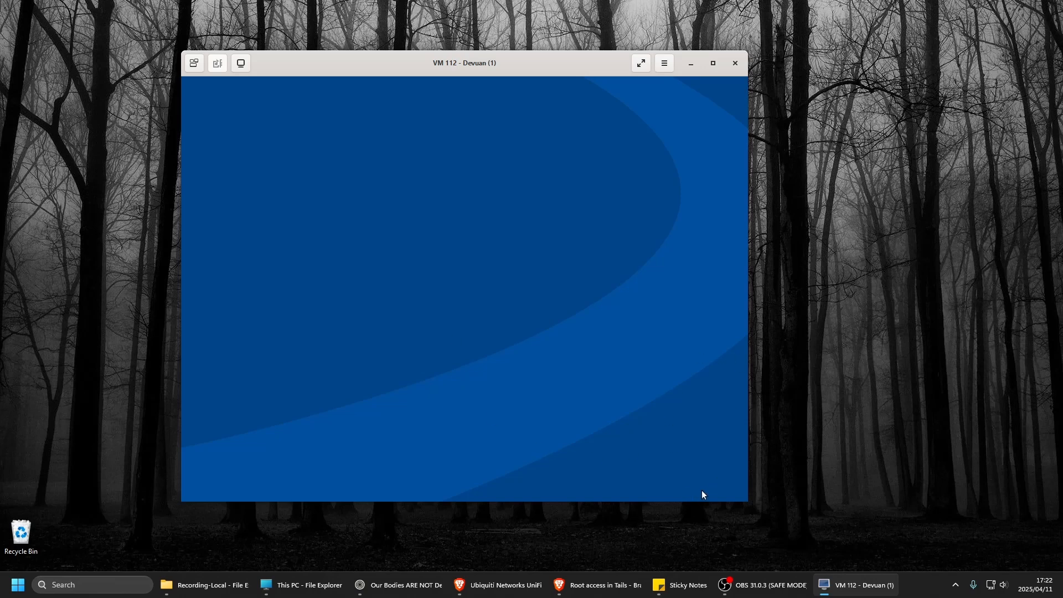
Step: Reposition the Devuan viewer window on the host desktop and open Themes in Devuan's System Settings
{"action": "left_click_drag", "start_coordinate": [517, 74], "coordinate": [500, 59]}
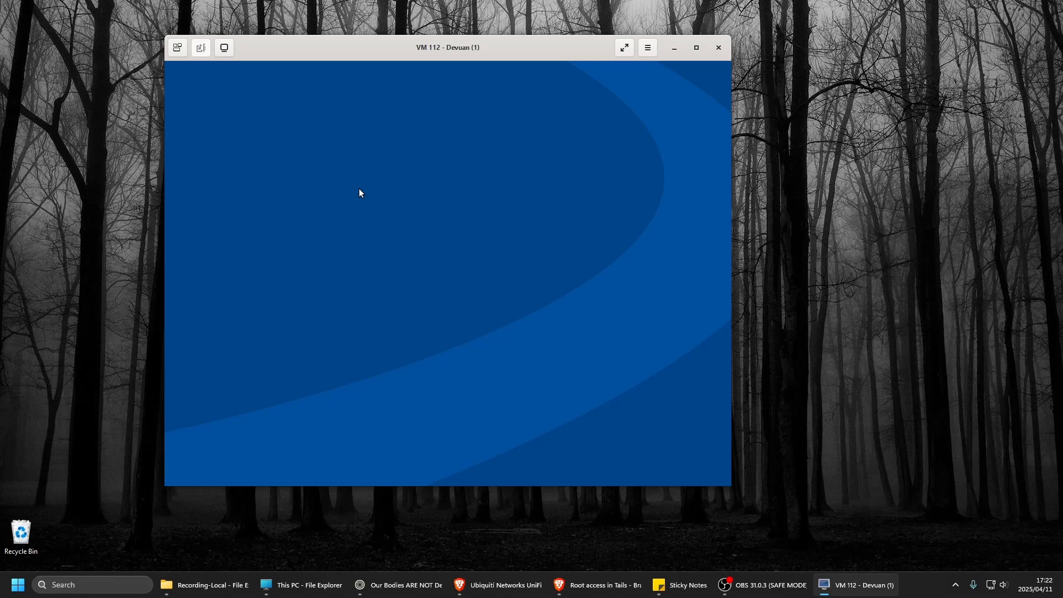
{"action": "left_click_drag", "start_coordinate": [506, 49], "coordinate": [535, 60]}
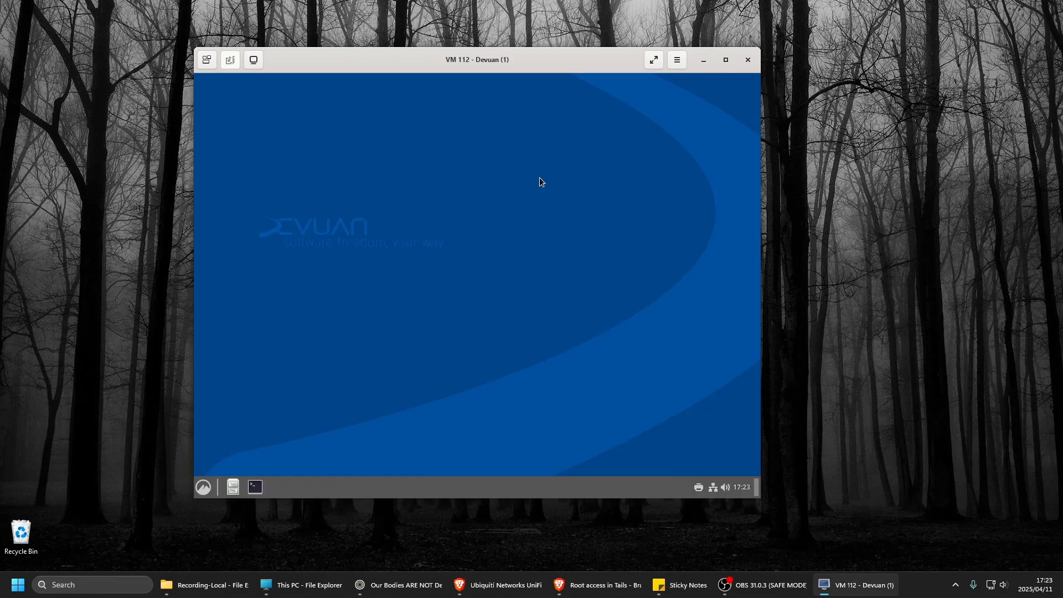
{"action": "left_click", "coordinate": [203, 488]}
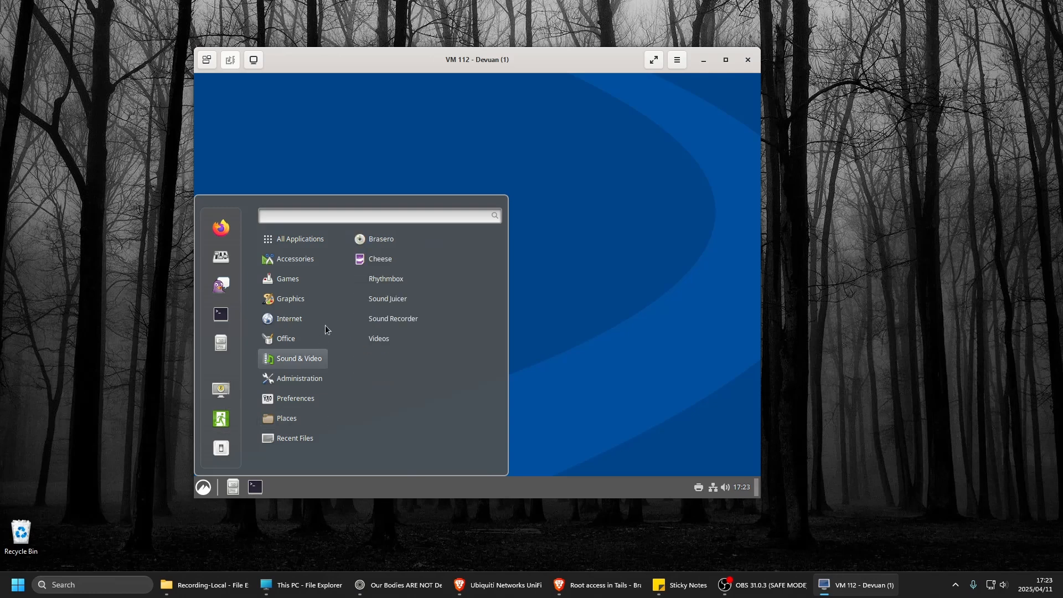
{"action": "mouse_move", "coordinate": [290, 342]}
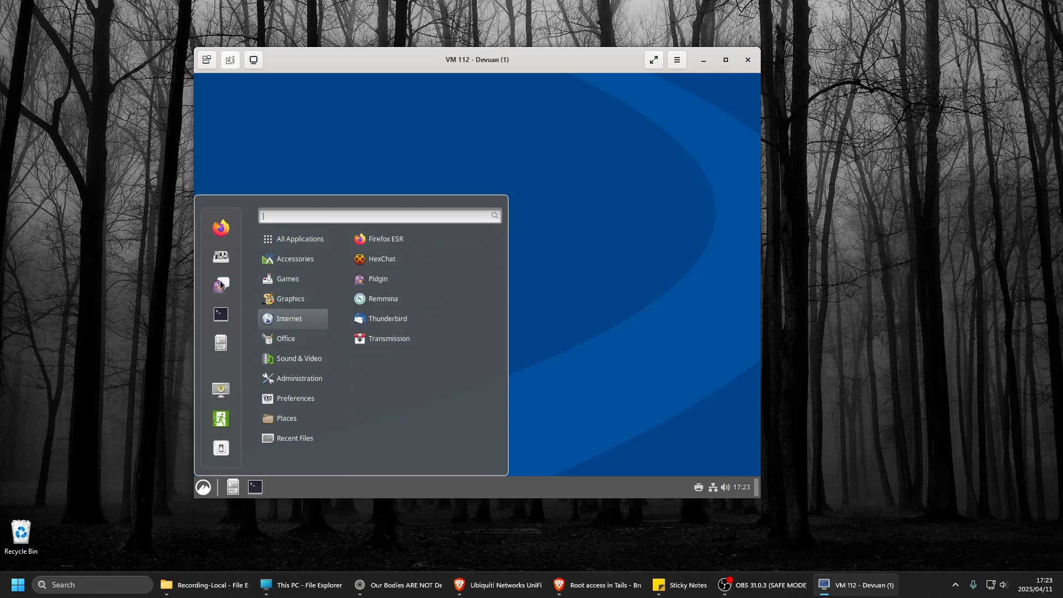
{"action": "left_click", "coordinate": [219, 258]}
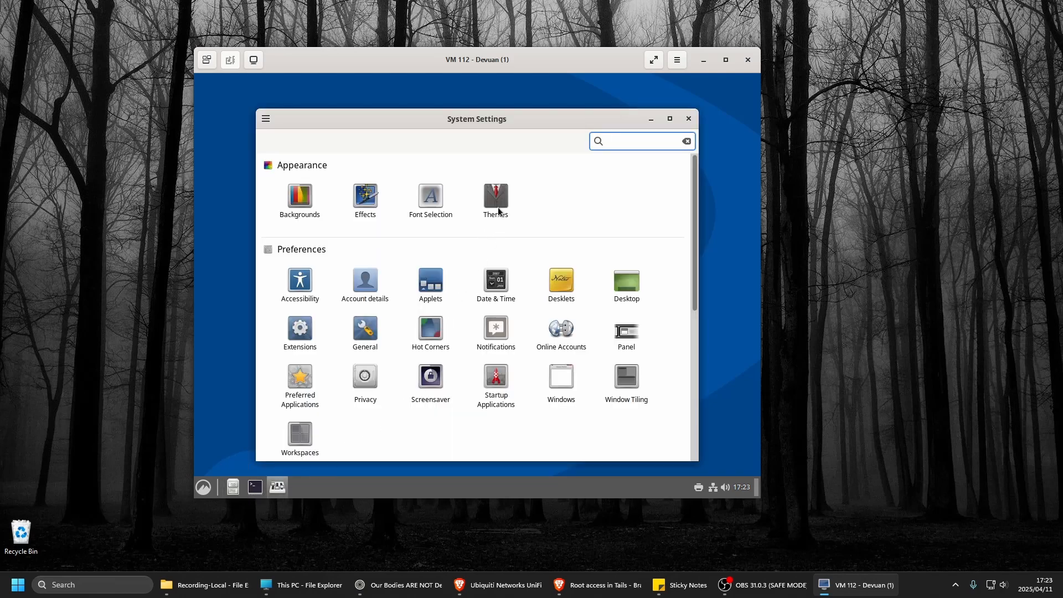
{"action": "left_click", "coordinate": [499, 205]}
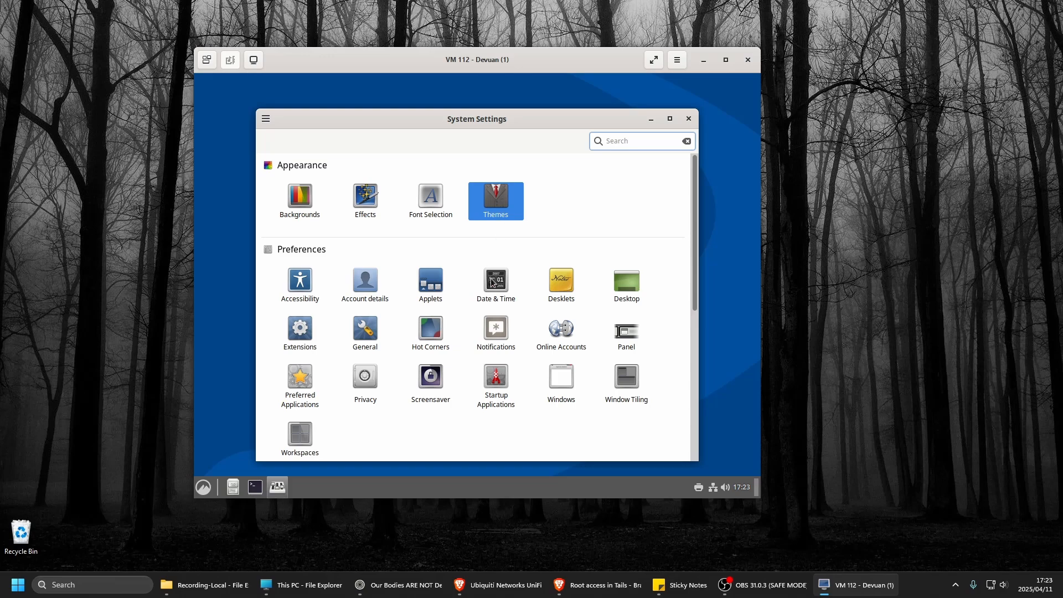
Step: Look through the available mouse pointer themes, leaving the pointer selection as it is
{"action": "left_click", "coordinate": [579, 211]}
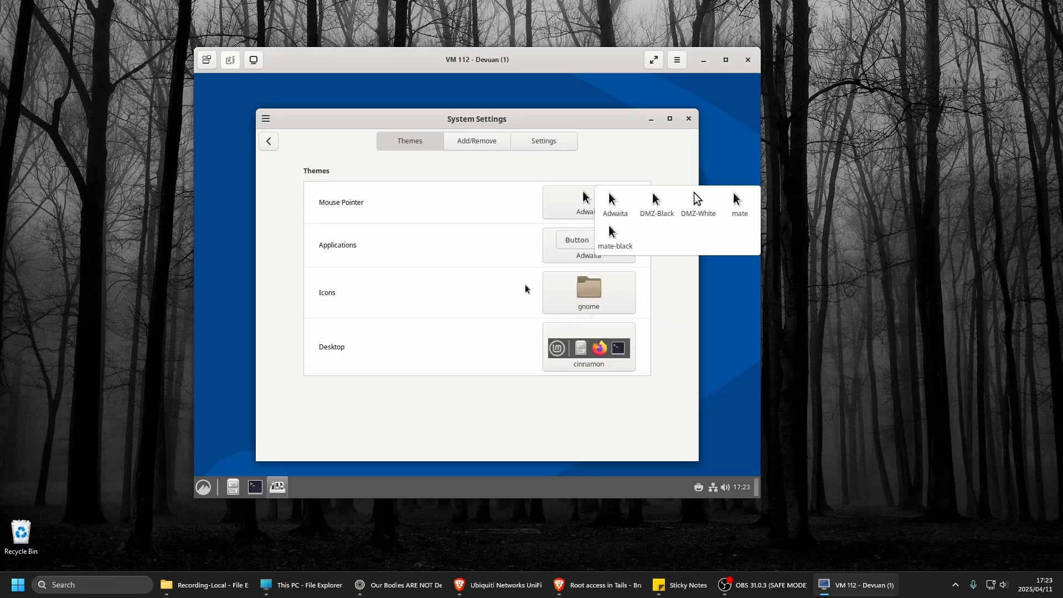
{"action": "left_click", "coordinate": [265, 275]}
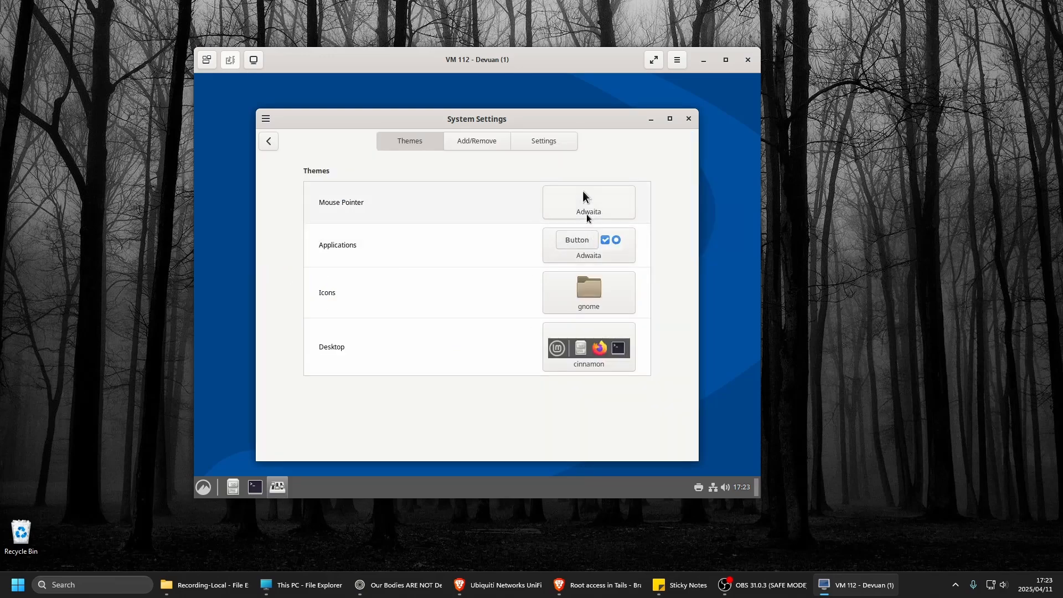
{"action": "left_click", "coordinate": [586, 213]}
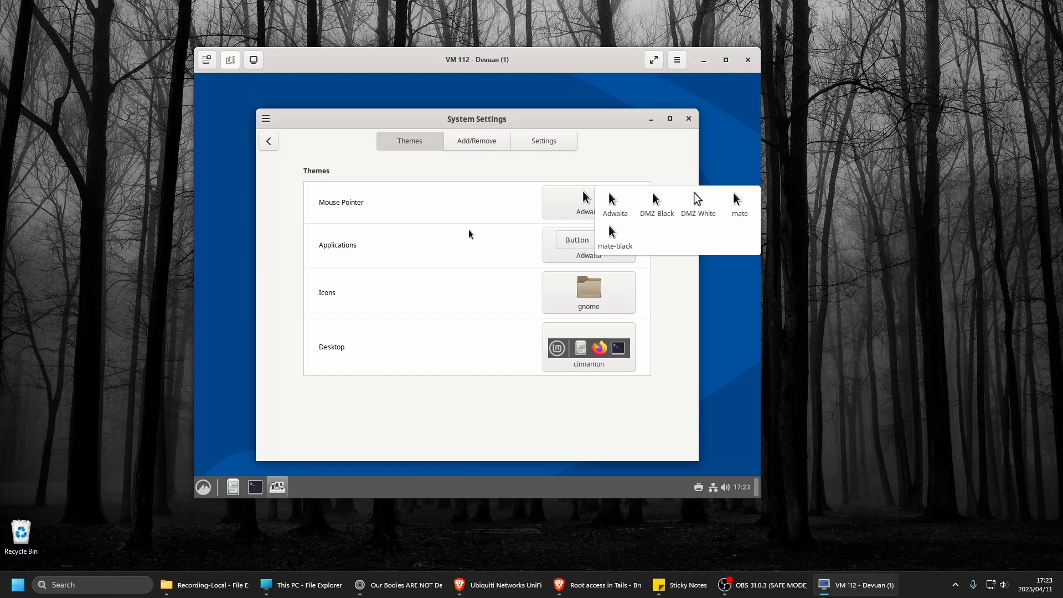
{"action": "left_click", "coordinate": [275, 279]}
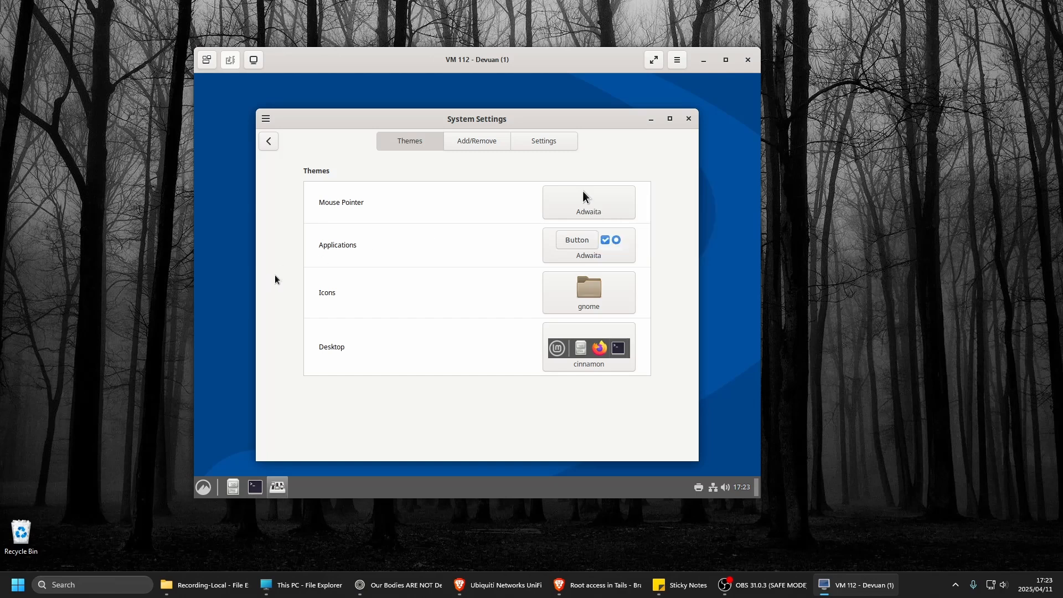
Step: Set the Applications theme to Adwaita-dark
{"action": "left_click", "coordinate": [565, 258]}
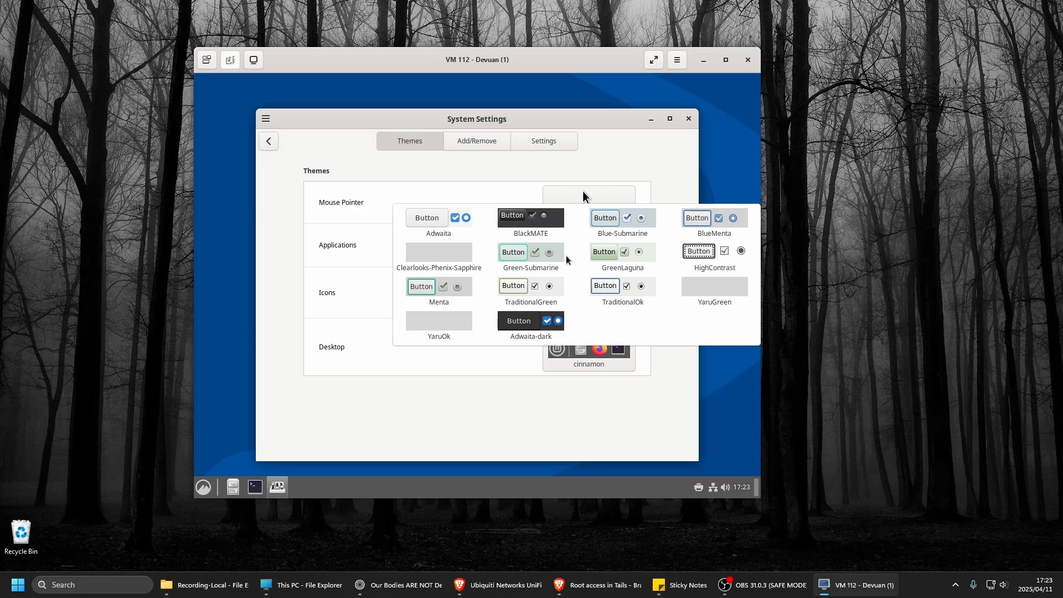
{"action": "left_click", "coordinate": [545, 228]}
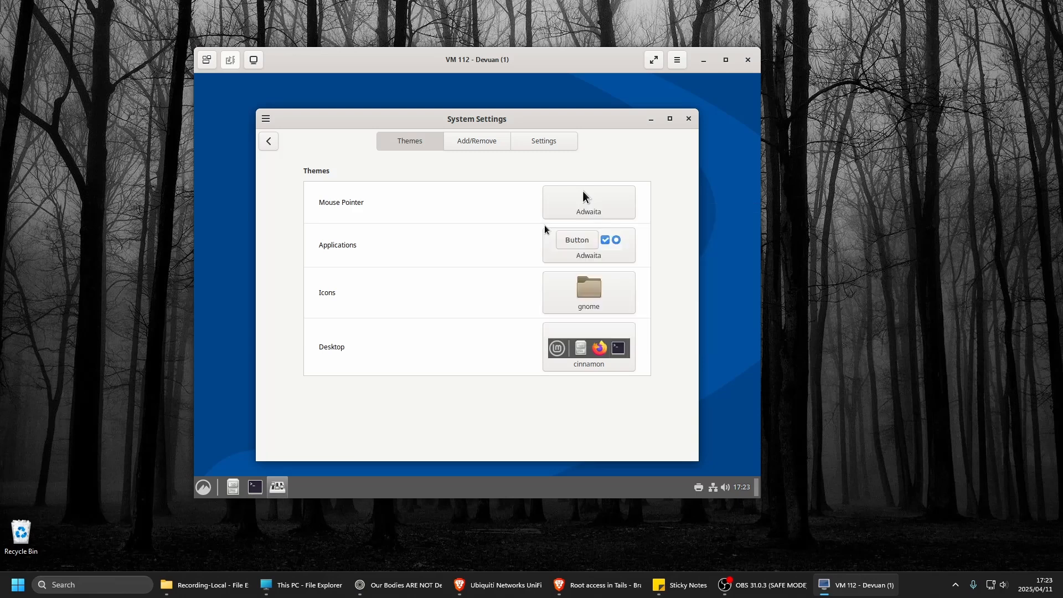
{"action": "left_click", "coordinate": [570, 245]}
{"action": "left_click", "coordinate": [525, 352]}
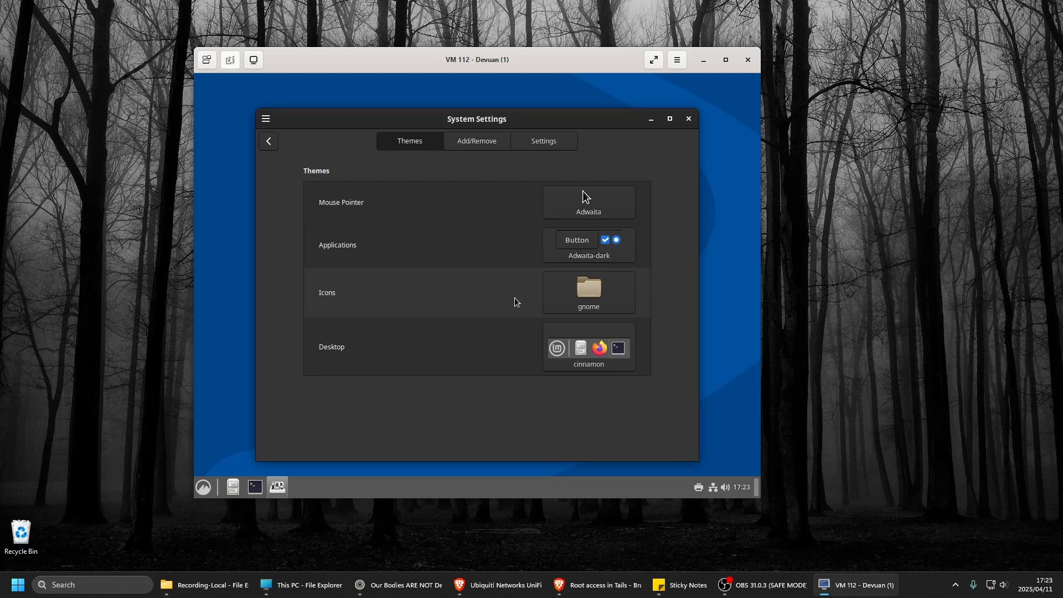
Step: Try the menta icon theme and settle on Adwaita for the icons
{"action": "left_click", "coordinate": [562, 306]}
{"action": "left_click", "coordinate": [637, 310]}
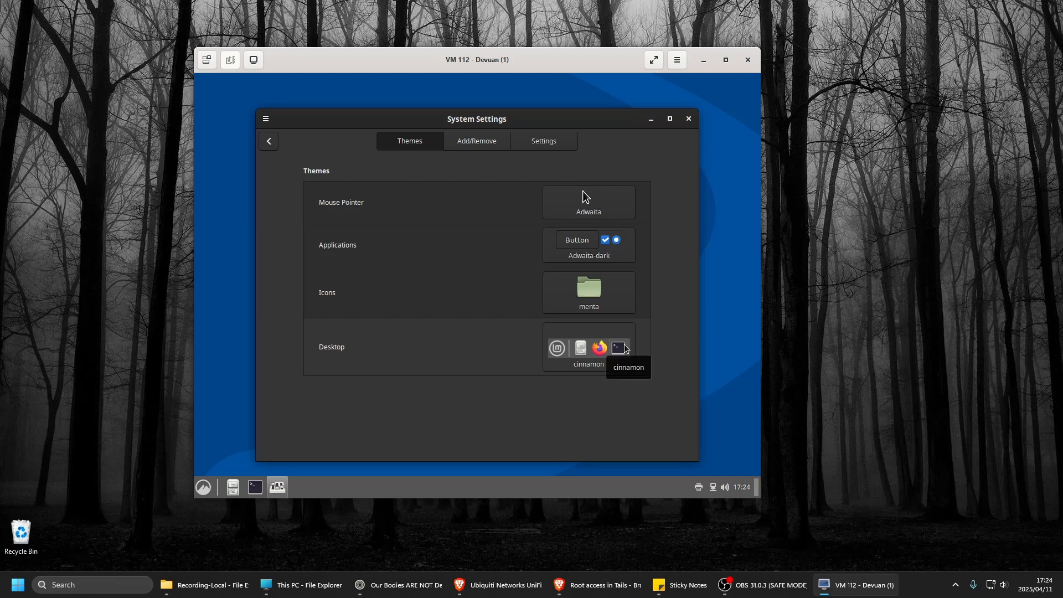
{"action": "left_click", "coordinate": [590, 308]}
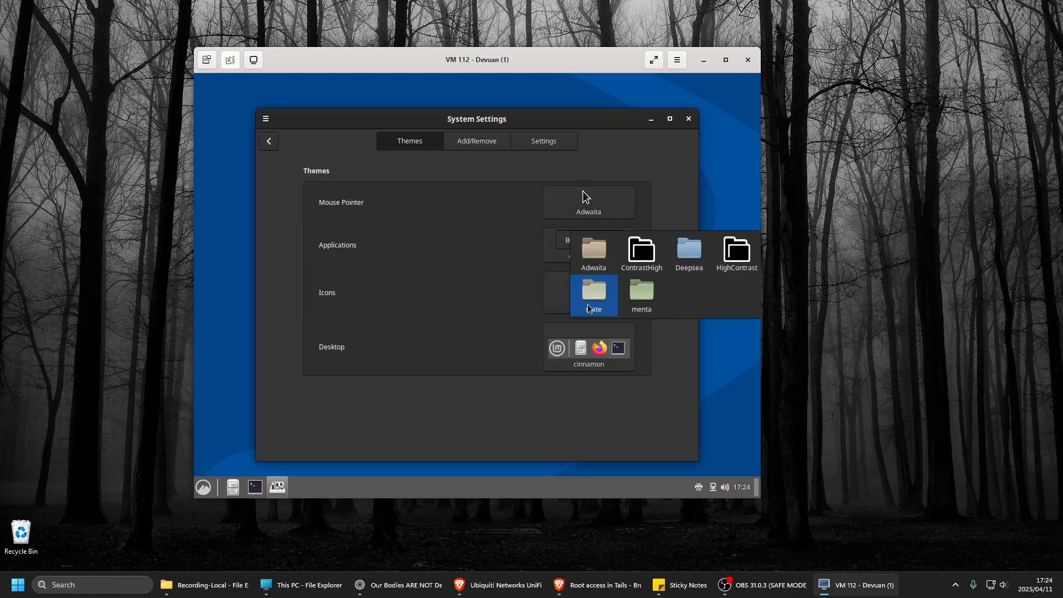
{"action": "left_click", "coordinate": [601, 271]}
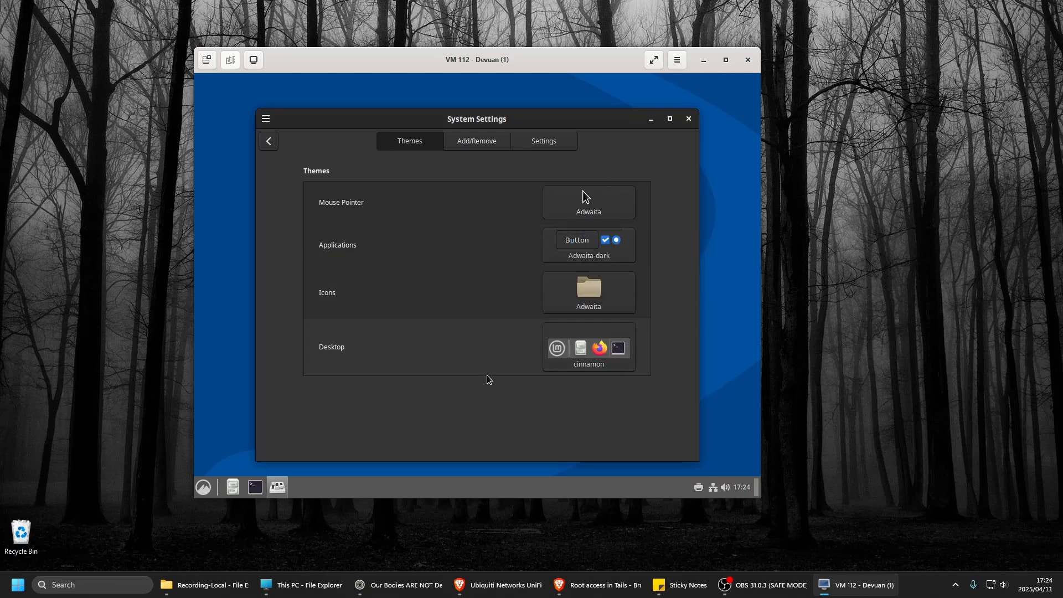
Step: Look over the available desktop themes and the categories of the Cinnamon application menu
{"action": "left_click", "coordinate": [595, 367]}
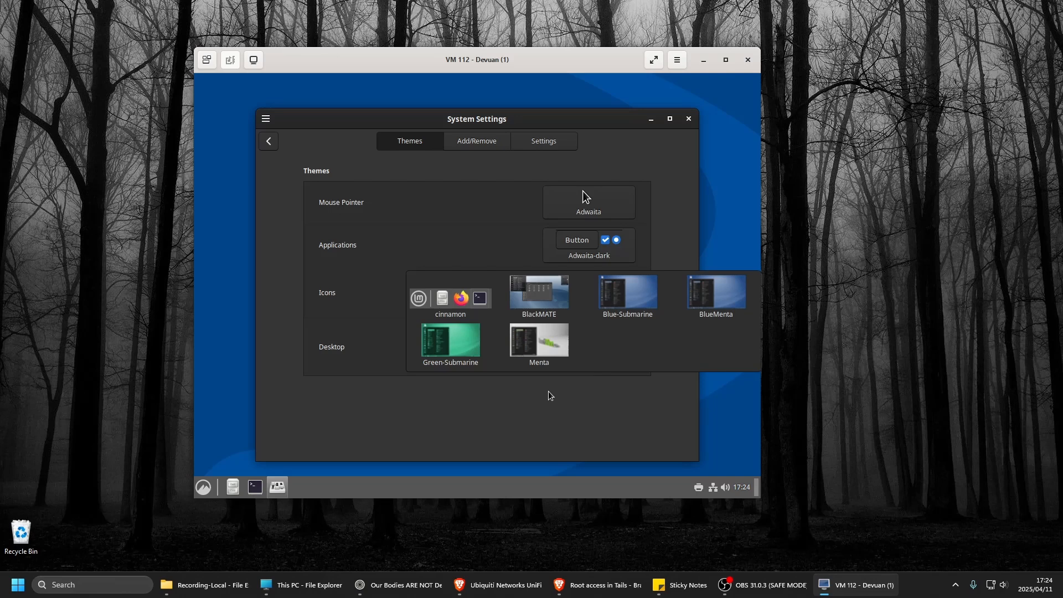
{"action": "left_click", "coordinate": [357, 416]}
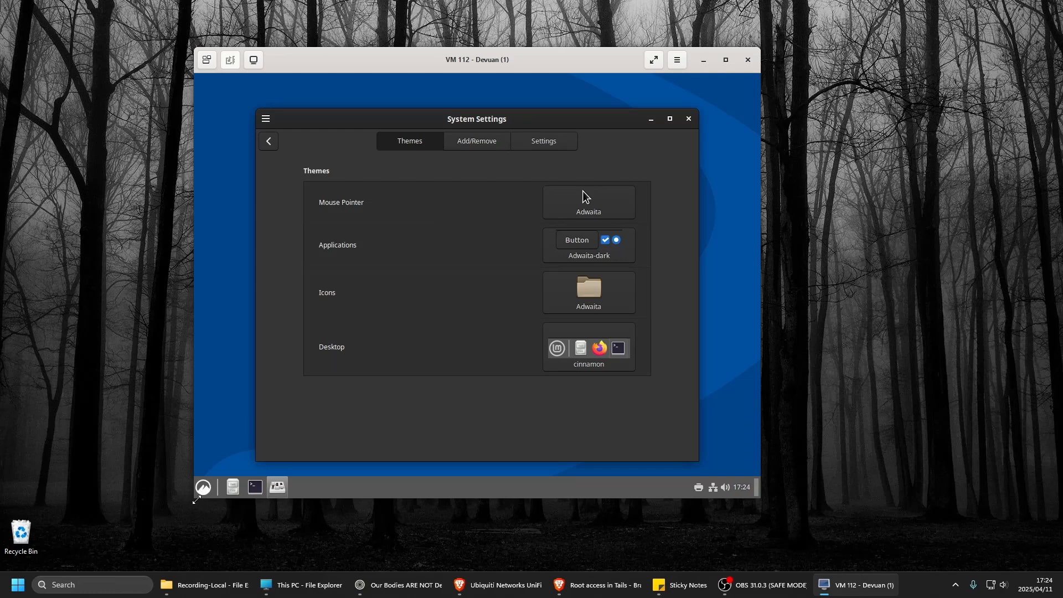
{"action": "left_click", "coordinate": [203, 487]}
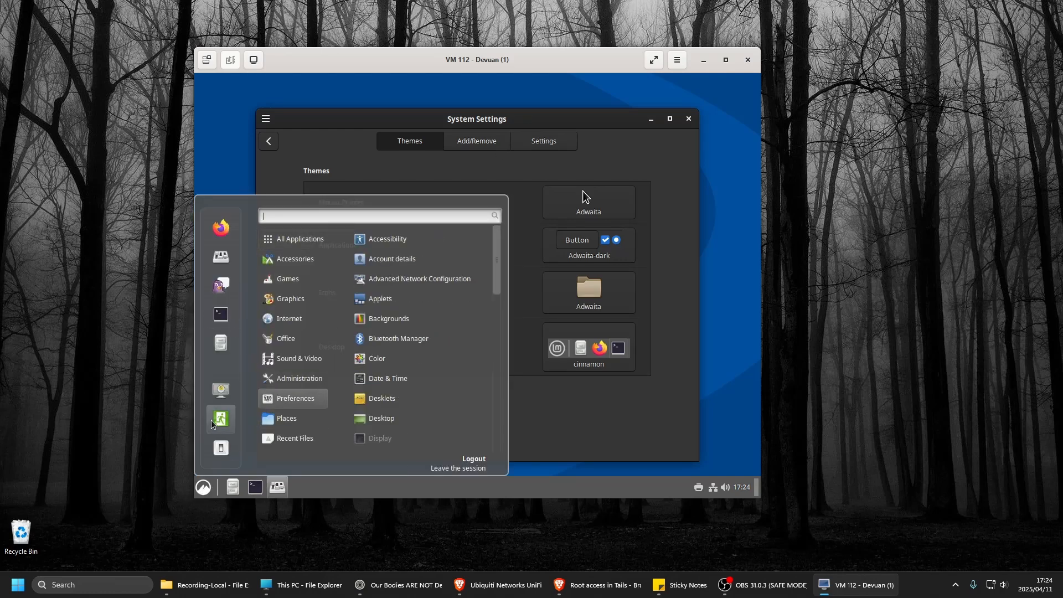
{"action": "mouse_move", "coordinate": [299, 378]}
{"action": "left_click", "coordinate": [572, 417]}
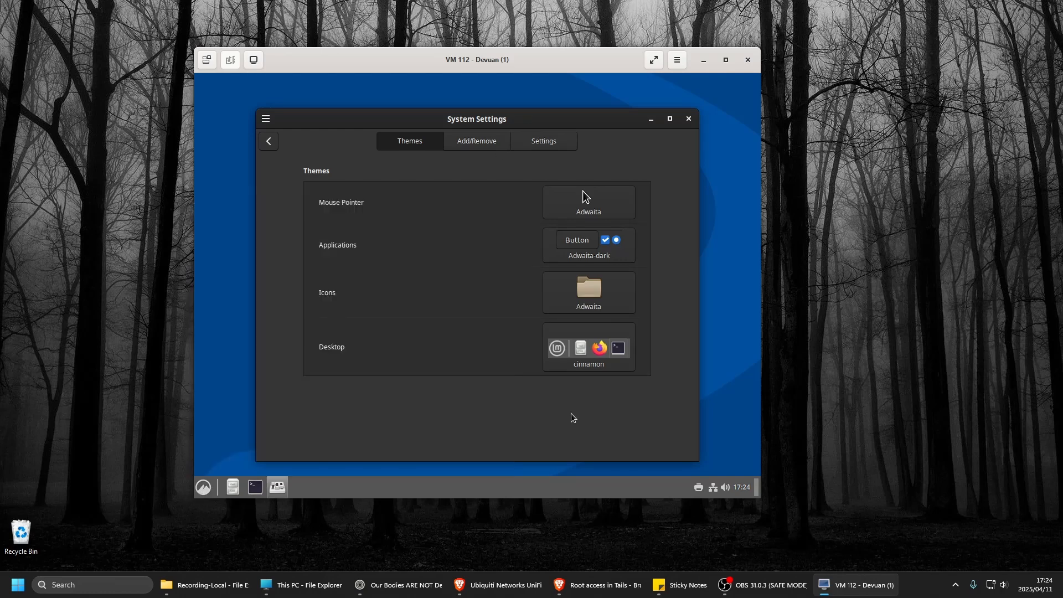
Step: Search the installed programs for "soft", launch Software, and move the VM viewer window slightly lower on the host desktop
{"action": "left_click", "coordinate": [204, 487]}
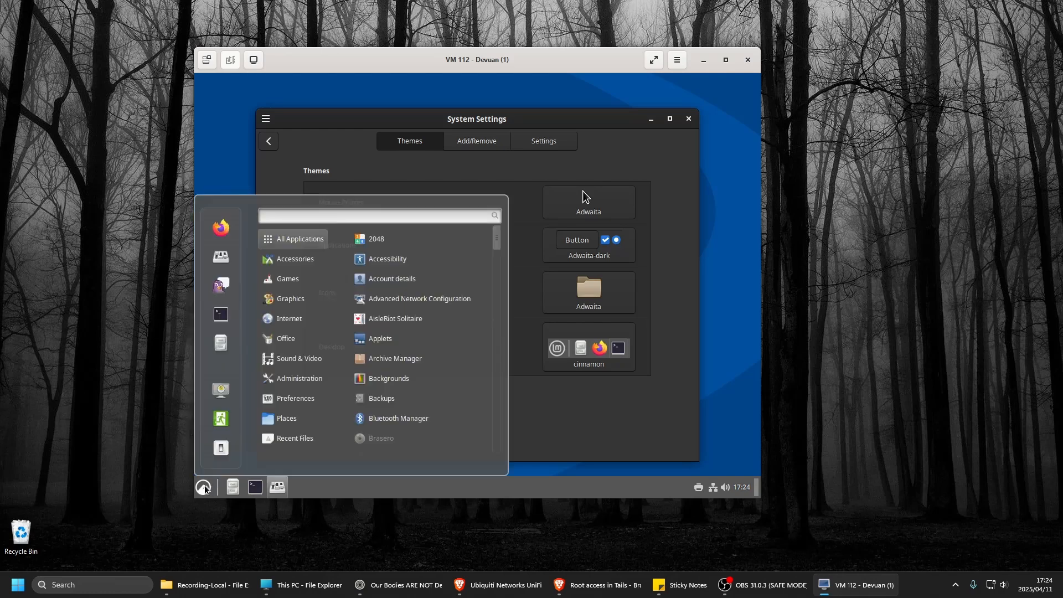
{"action": "type", "text": "soft"}
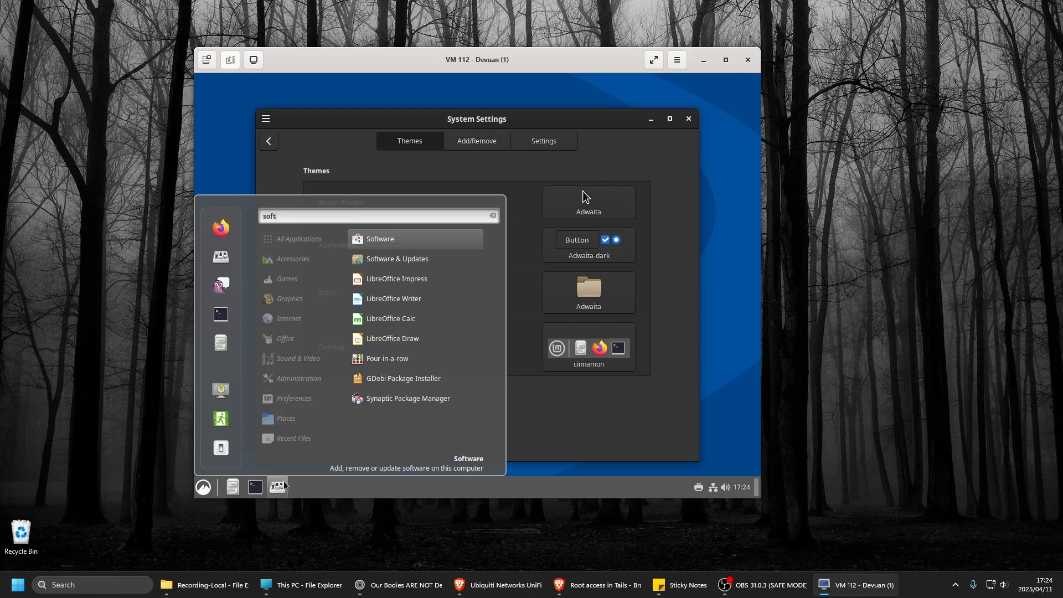
{"action": "left_click", "coordinate": [385, 242]}
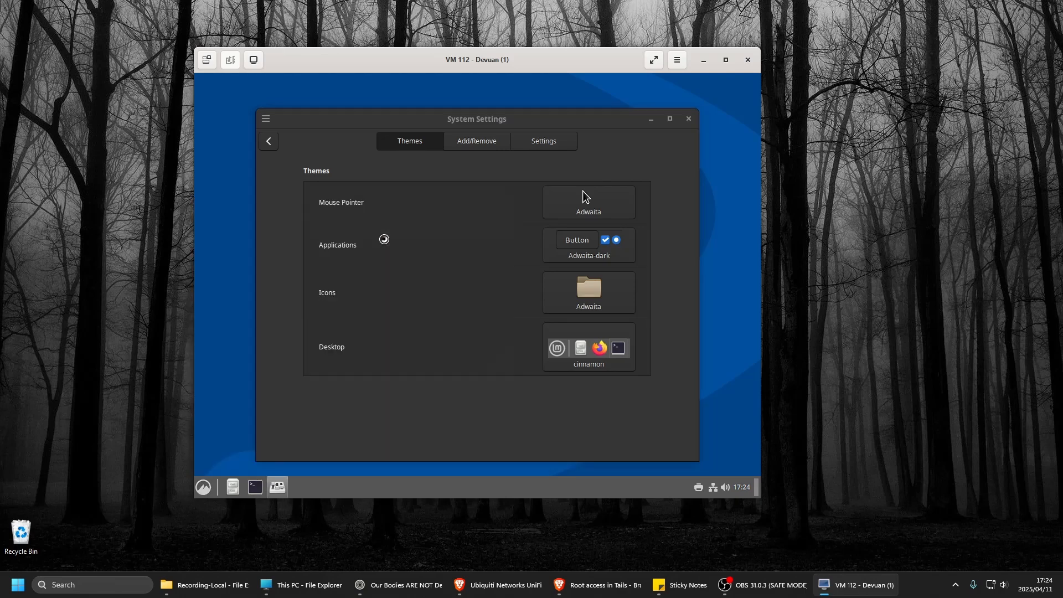
{"action": "left_click", "coordinate": [203, 488]}
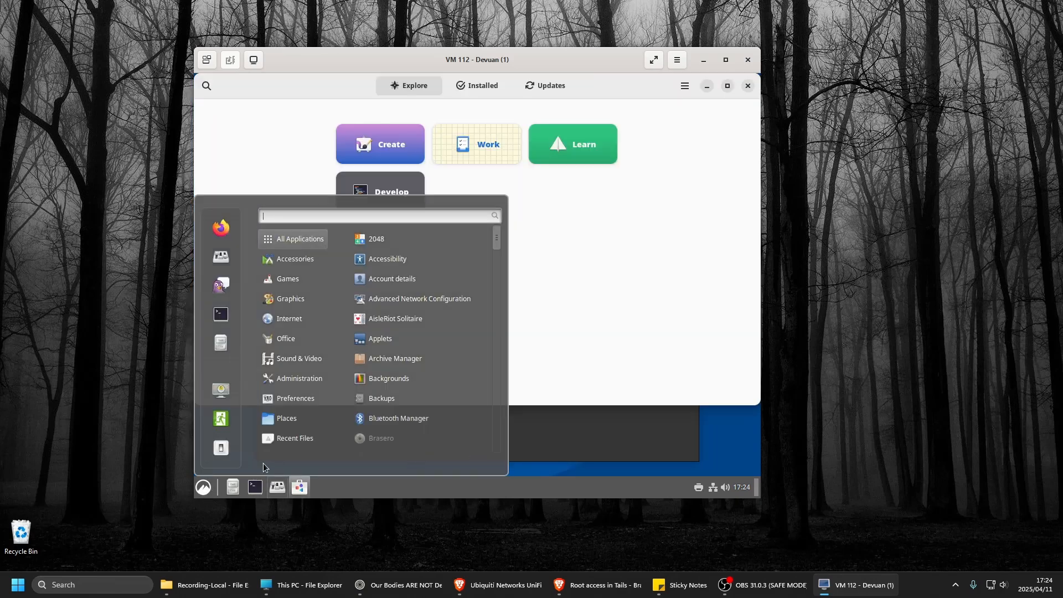
{"action": "left_click", "coordinate": [620, 283]}
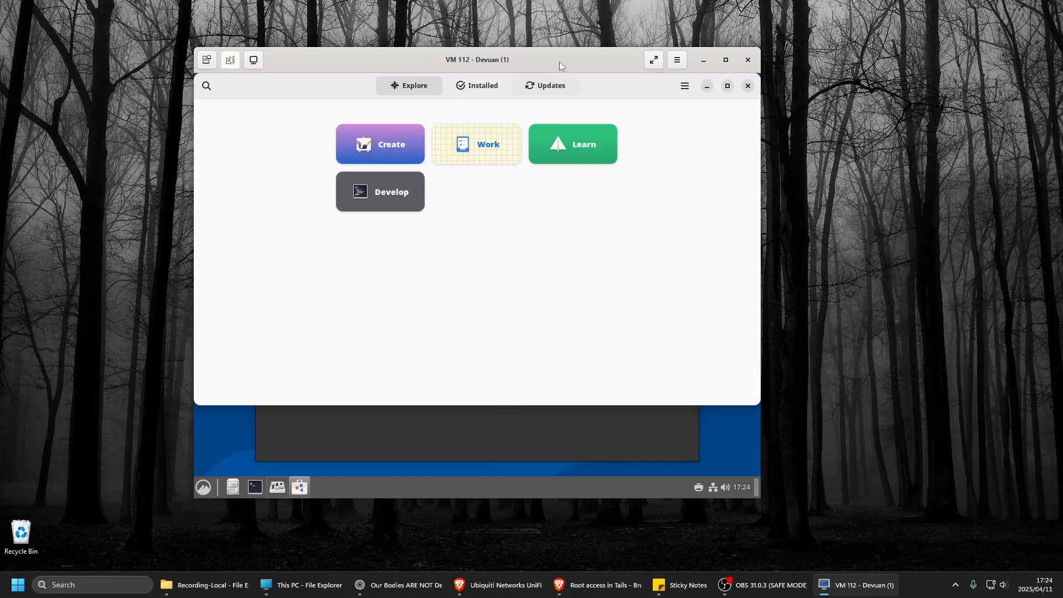
{"action": "left_click_drag", "start_coordinate": [559, 62], "coordinate": [552, 82]}
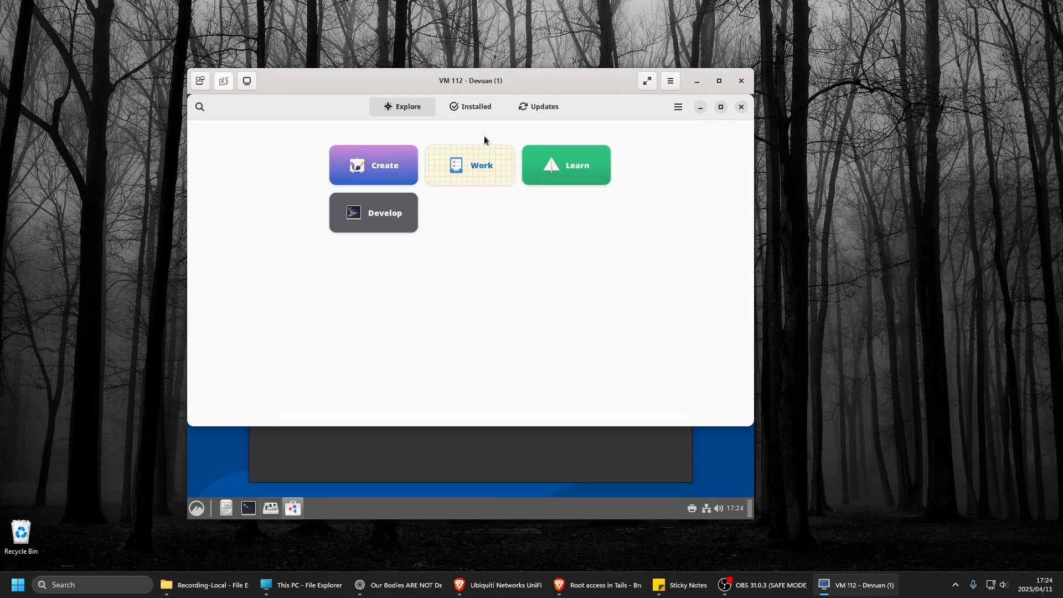
Step: Review the list of installed applications in Software and check for updates
{"action": "left_click", "coordinate": [476, 107]}
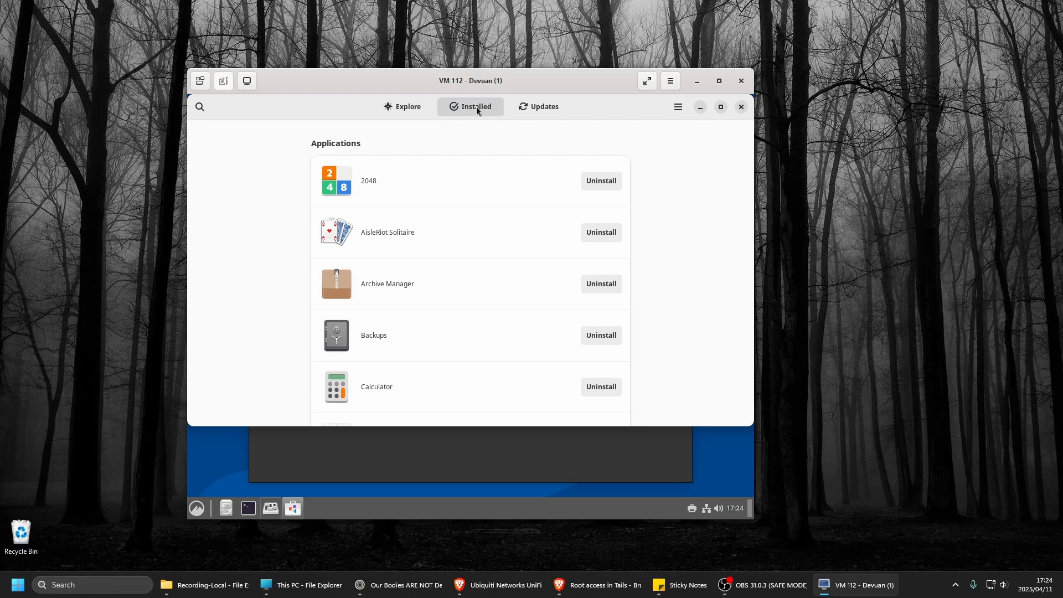
{"action": "scroll", "coordinate": [441, 347], "scroll_direction": "down", "scroll_amount": 3}
{"action": "scroll", "coordinate": [442, 347], "scroll_direction": "up", "scroll_amount": 3}
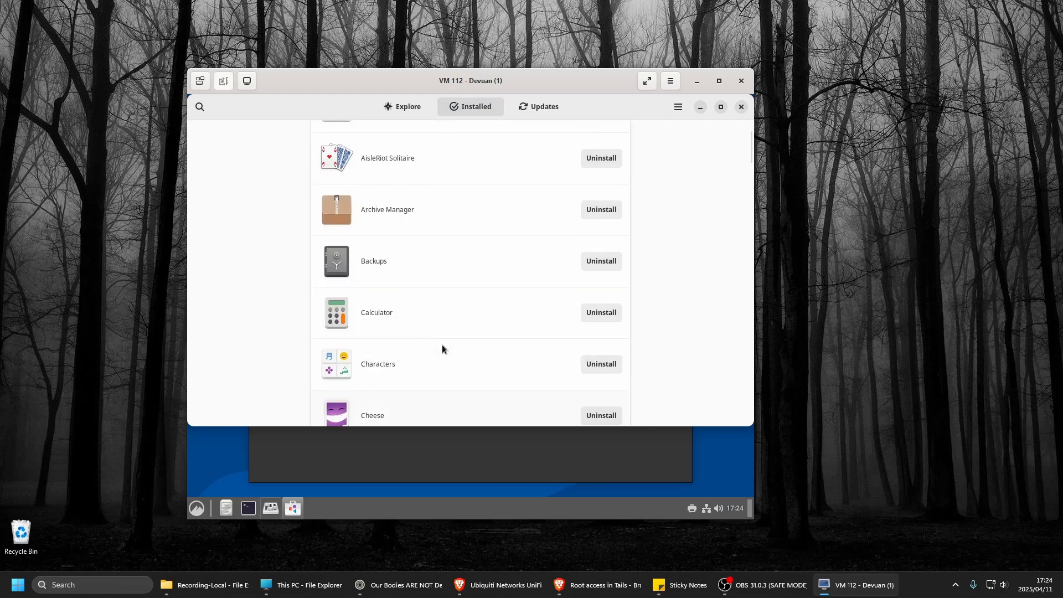
{"action": "left_click", "coordinate": [547, 109]}
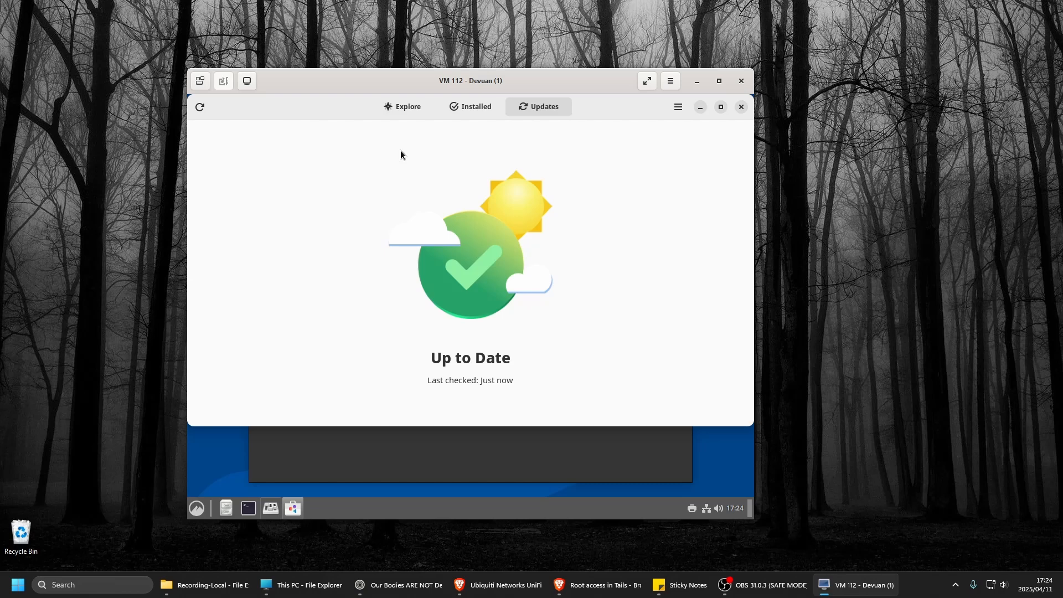
Step: Search the Software catalogue for vlc and for chromium
{"action": "left_click", "coordinate": [403, 108]}
{"action": "left_click", "coordinate": [207, 116]}
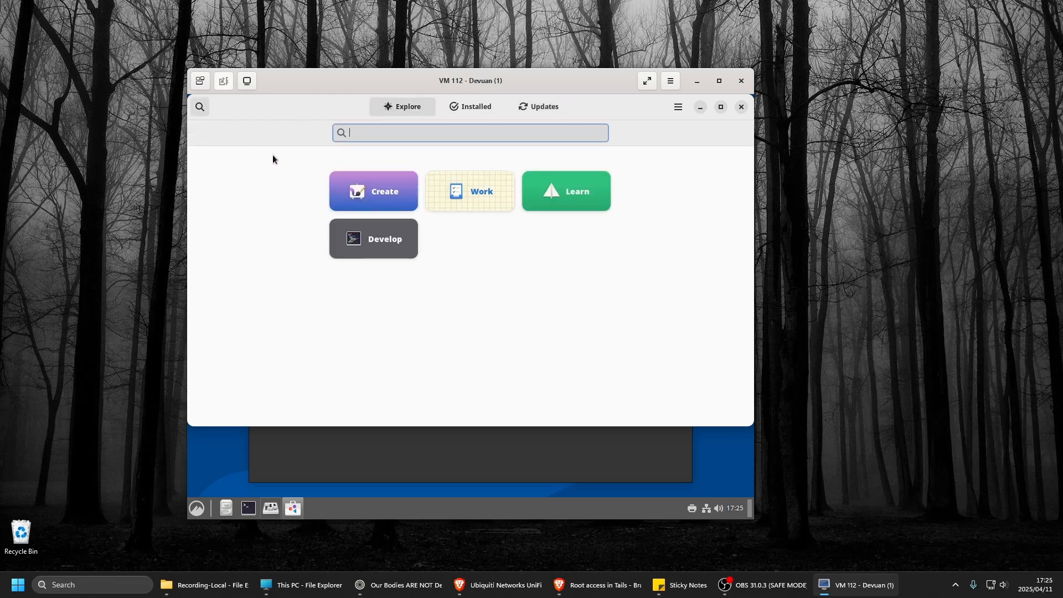
{"action": "type", "text": "vlc"}
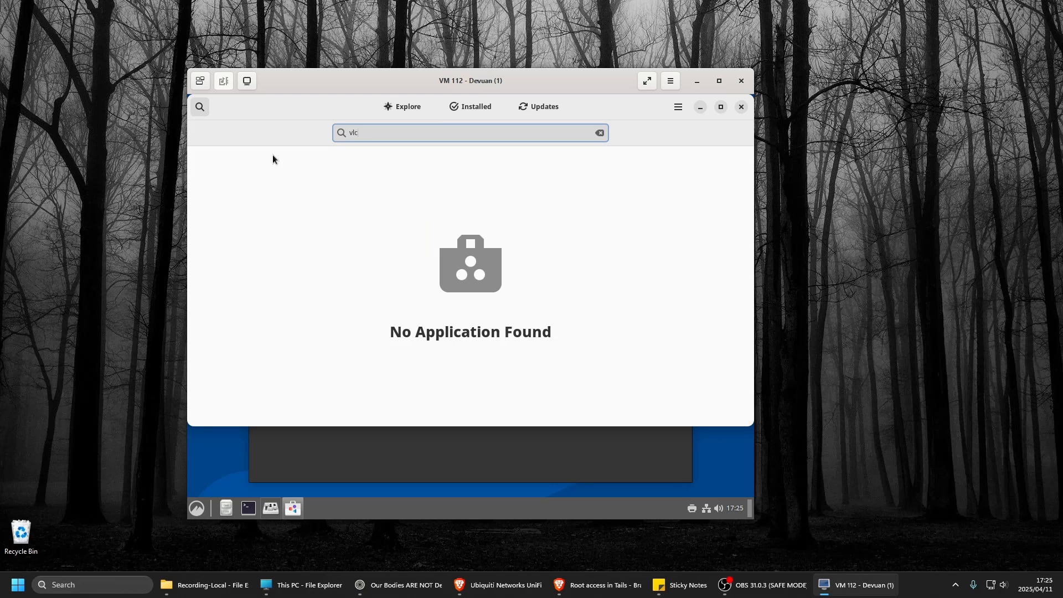
{"action": "key", "text": "BackSpace"}
{"action": "key", "text": "BackSpace"}
{"action": "key", "text": "BackSpace"}
{"action": "type", "text": "chromium"}
Step: Check the virtual machine's wired network status and close Software
{"action": "left_click_drag", "start_coordinate": [546, 81], "coordinate": [537, 79]}
{"action": "left_click", "coordinate": [698, 506]}
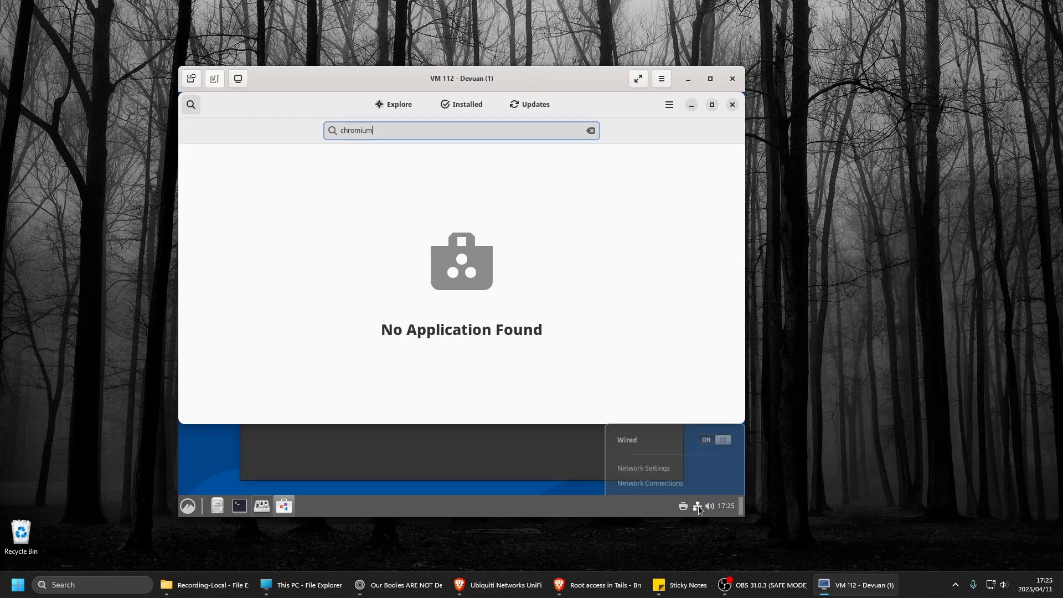
{"action": "left_click", "coordinate": [629, 150]}
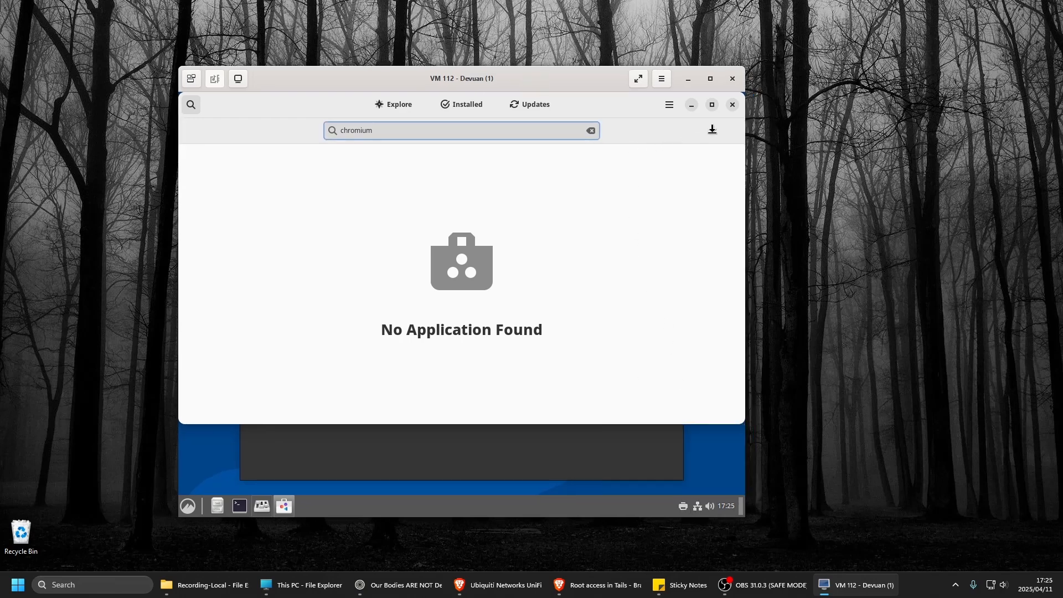
{"action": "left_click", "coordinate": [732, 104]}
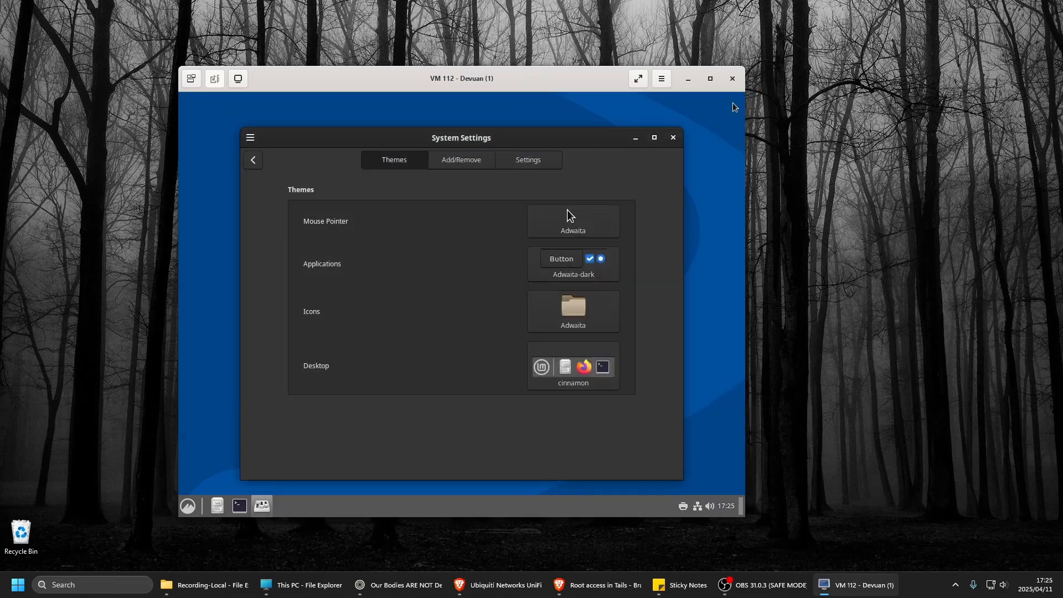
Step: Browse the Pictures, Adwaita, Blobs and Oceans desktop background collections in System Settings, and close the settings window
{"action": "left_click", "coordinate": [188, 506]}
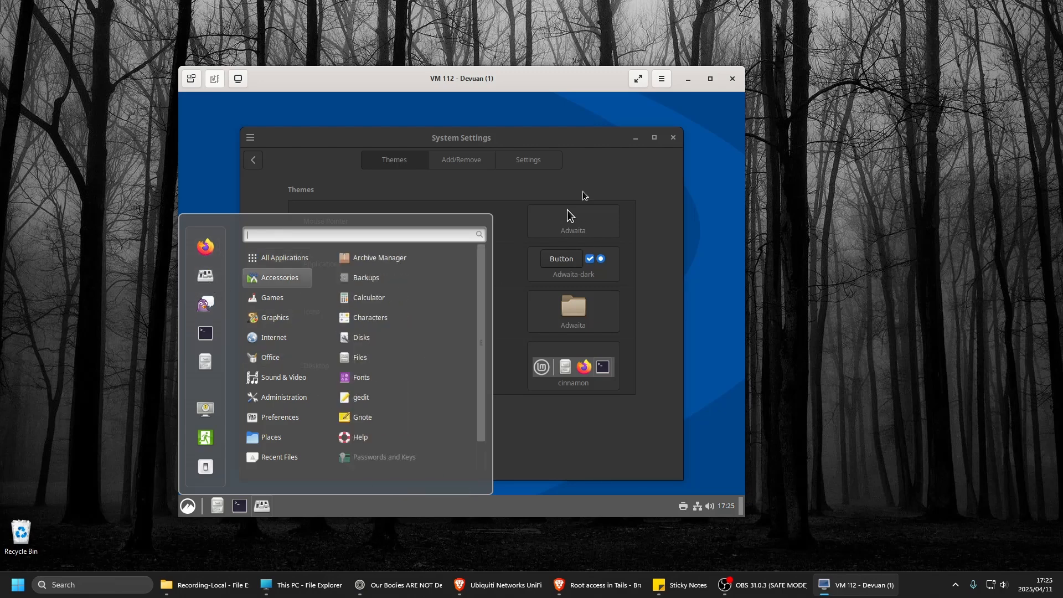
{"action": "left_click", "coordinate": [248, 172]}
{"action": "left_click", "coordinate": [253, 160]}
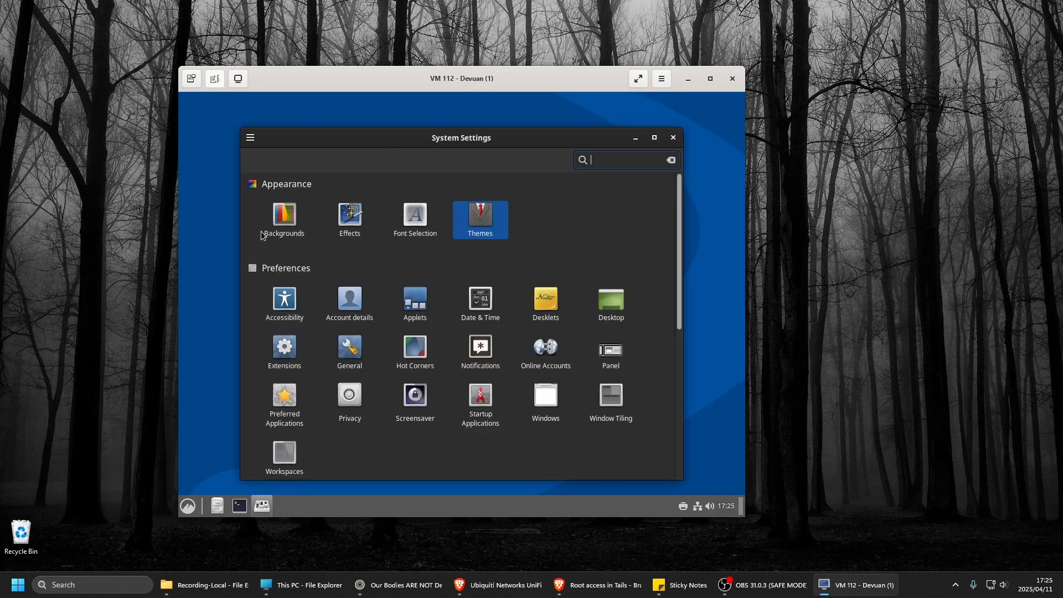
{"action": "left_click", "coordinate": [288, 232]}
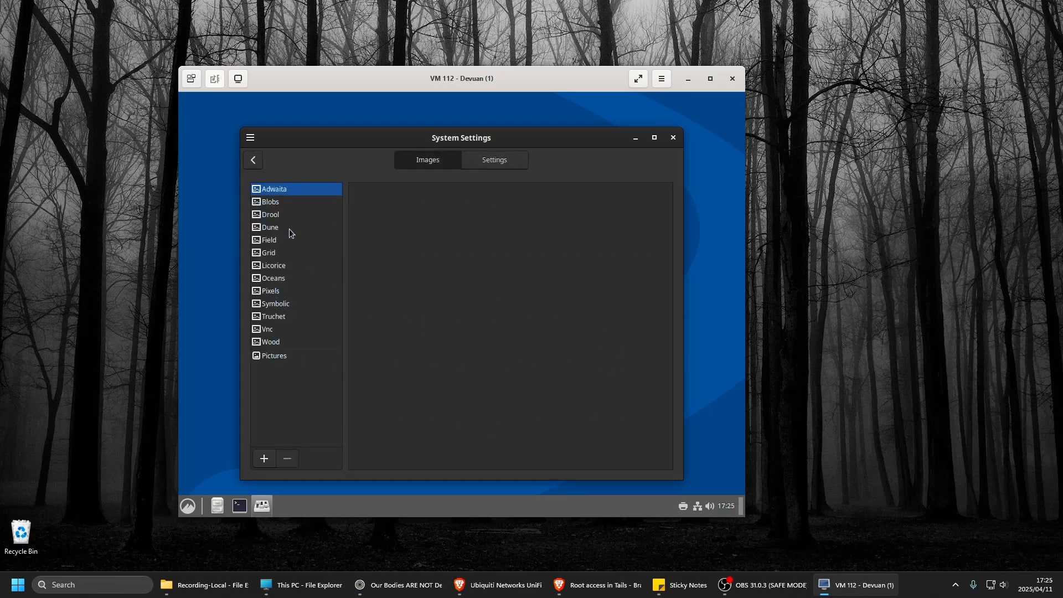
{"action": "left_click", "coordinate": [285, 359]}
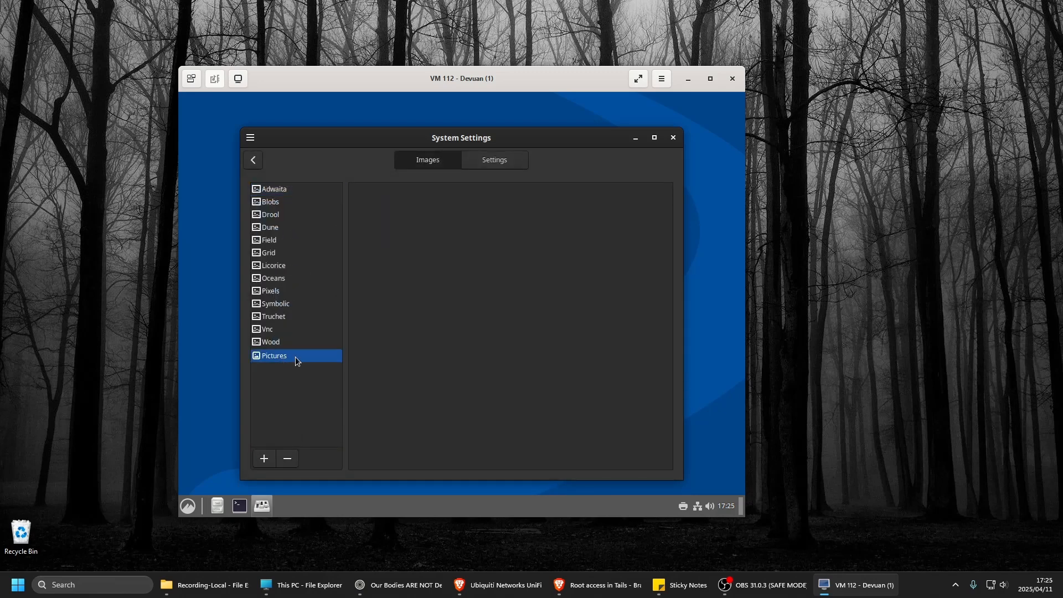
{"action": "left_click", "coordinate": [282, 191]}
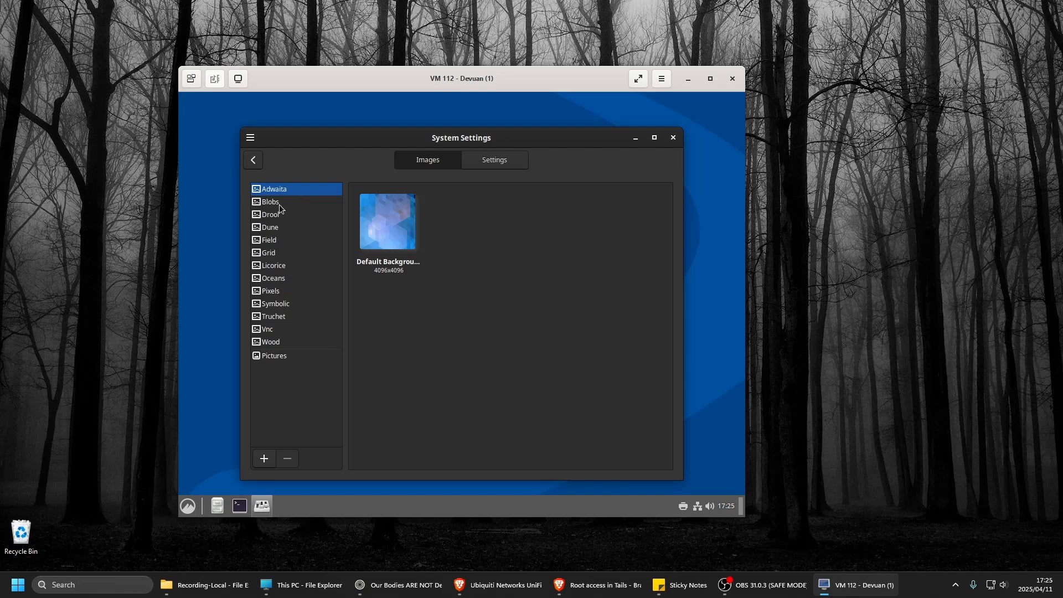
{"action": "left_click", "coordinate": [279, 203]}
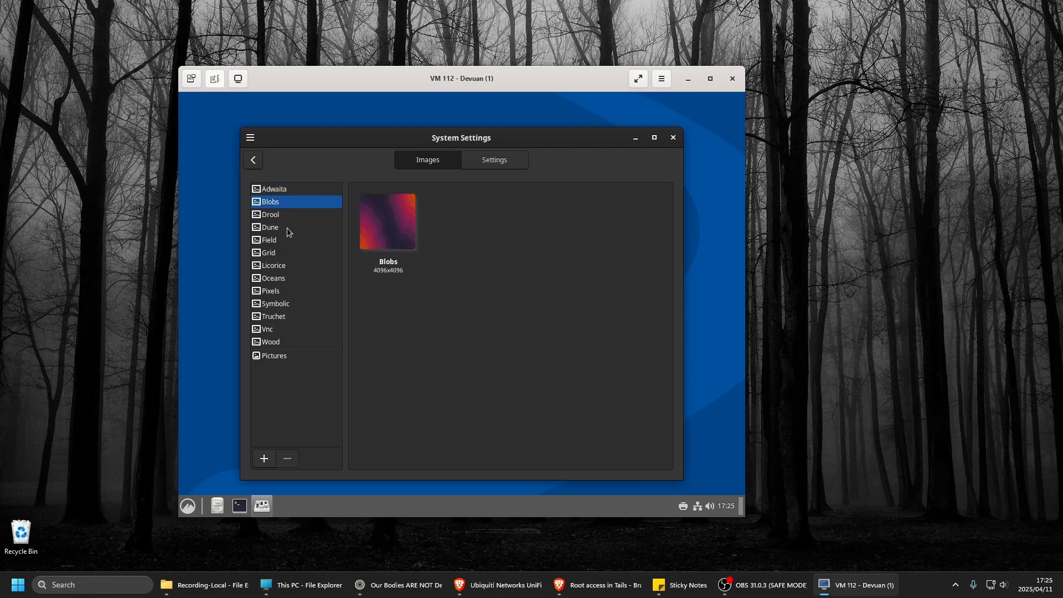
{"action": "left_click", "coordinate": [283, 282]}
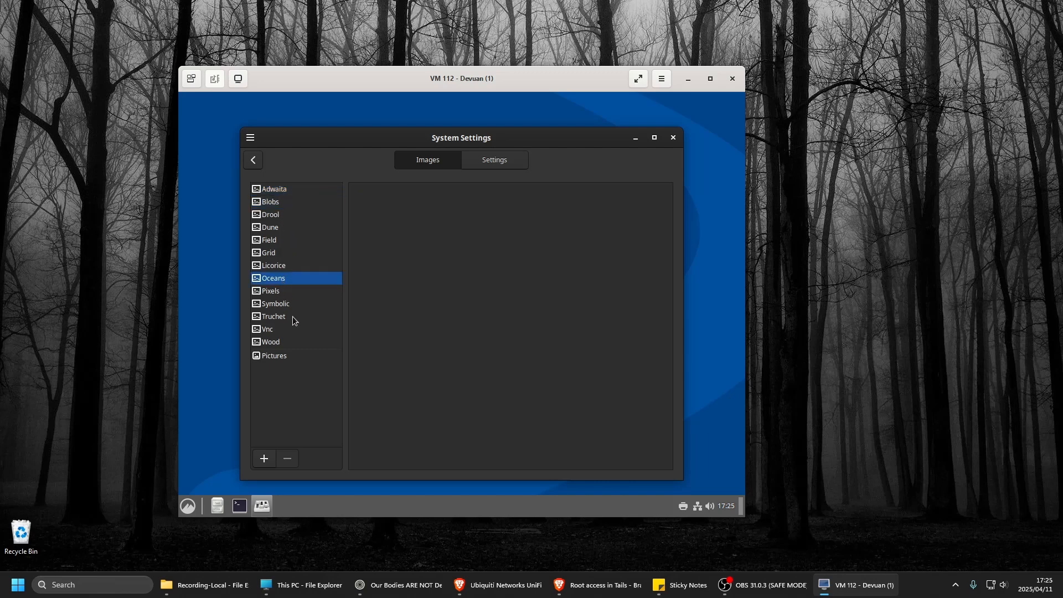
{"action": "left_click", "coordinate": [673, 138]}
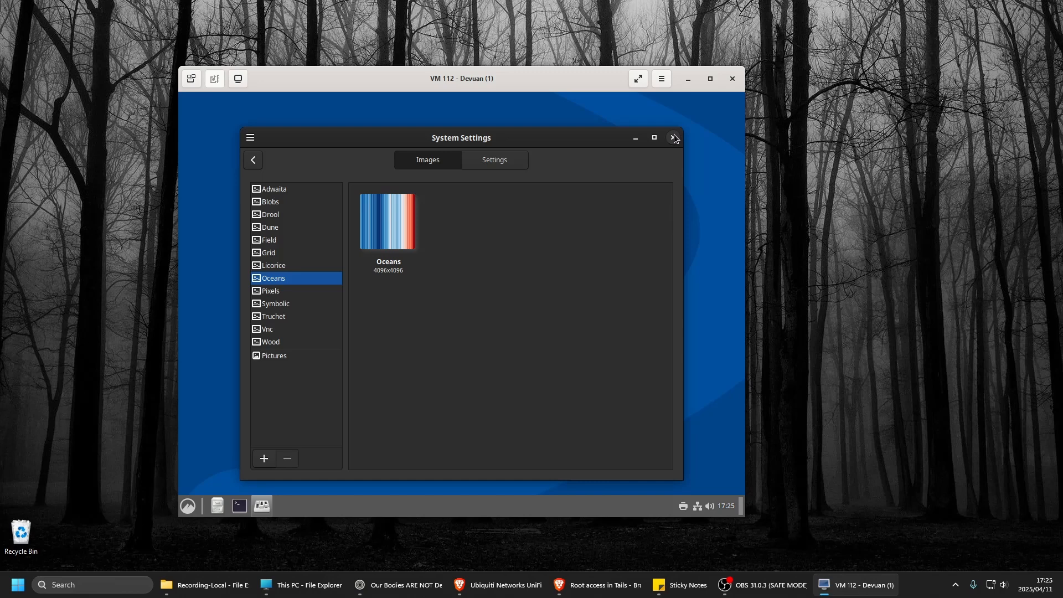
Step: Search the installed programs for "libre", dismiss the results, and move the VM viewer window slightly up and left on the host desktop
{"action": "left_click", "coordinate": [188, 506]}
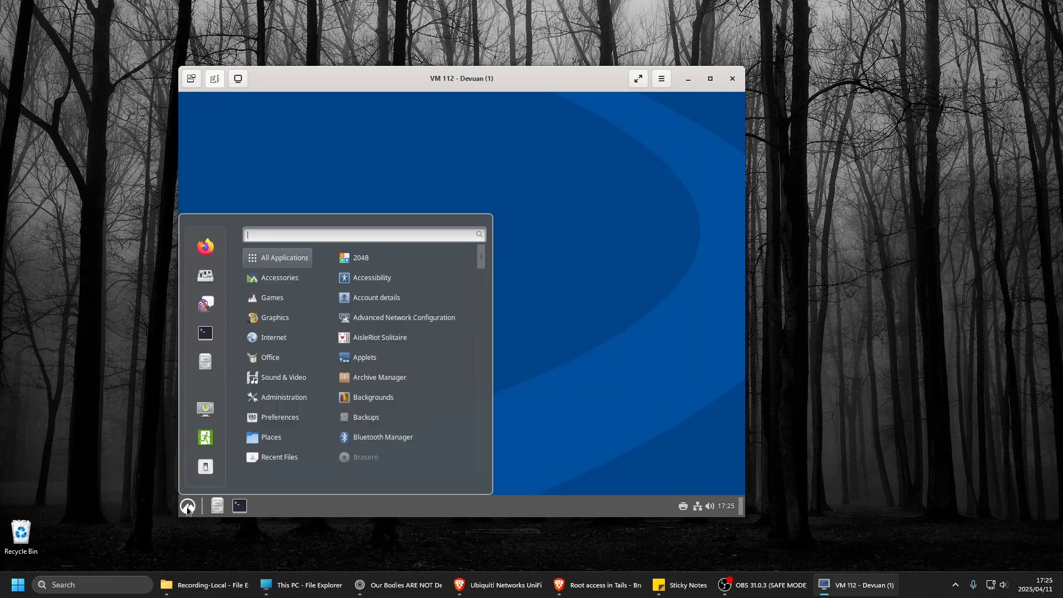
{"action": "type", "text": "libre"}
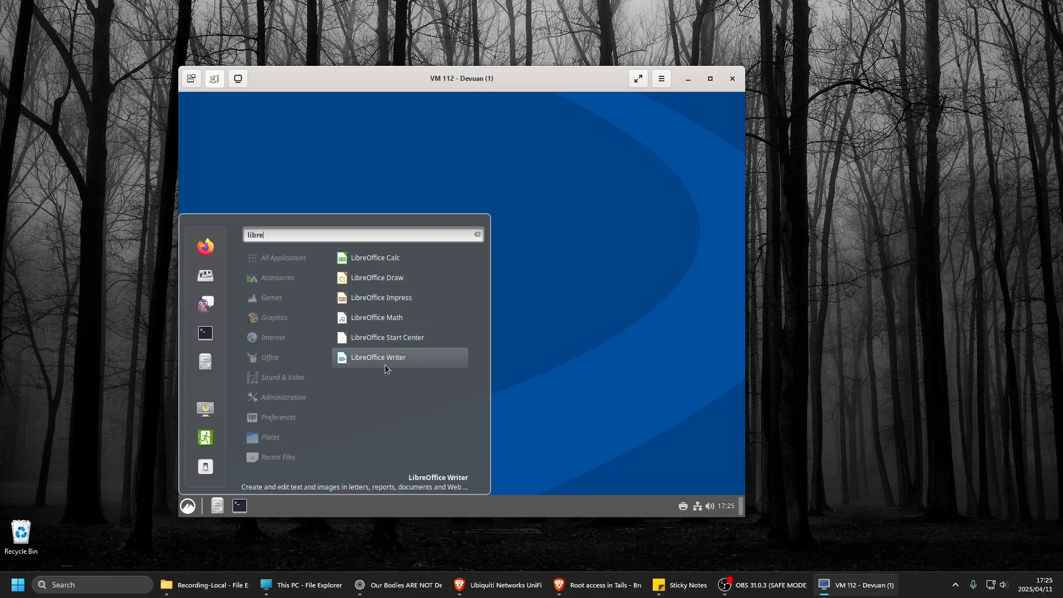
{"action": "left_click", "coordinate": [620, 487]}
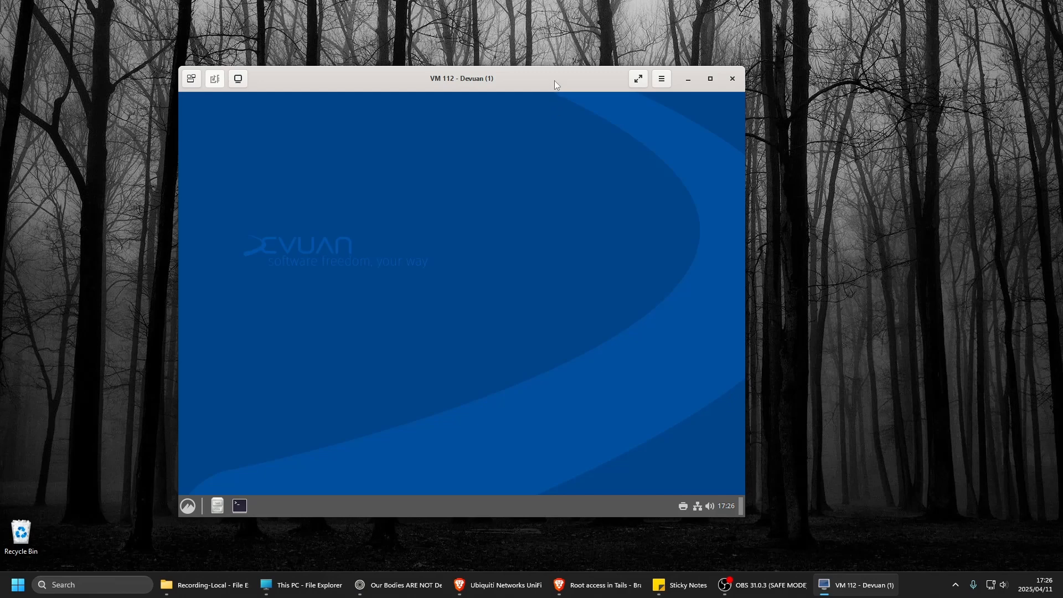
{"action": "left_click_drag", "start_coordinate": [554, 81], "coordinate": [513, 68]}
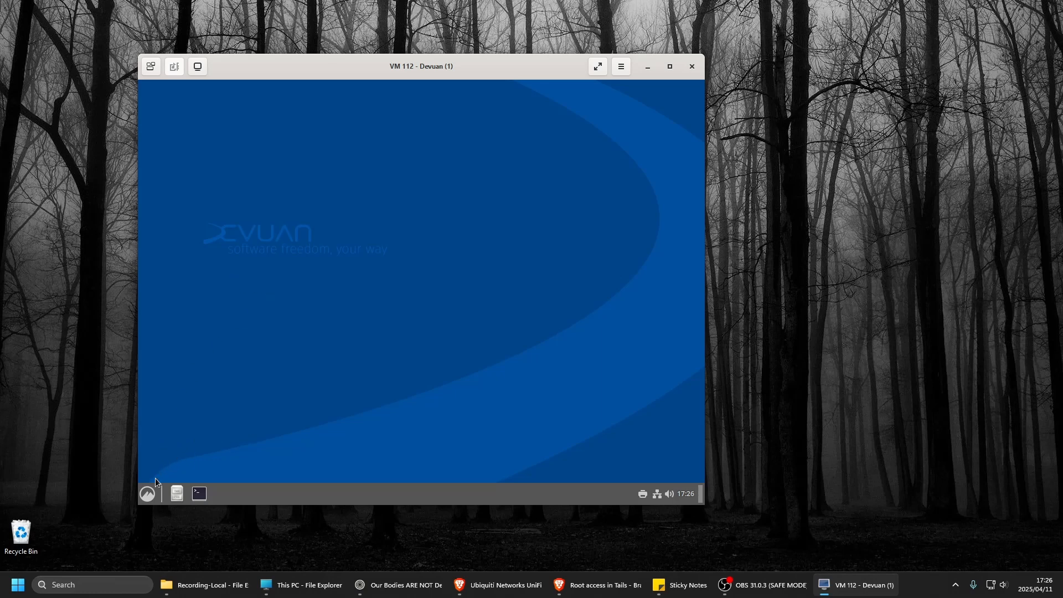
Step: Review the virtual machine's display layout settings from the desktop, including resolution, rotation and monitor scale, and close them
{"action": "left_click", "coordinate": [147, 494]}
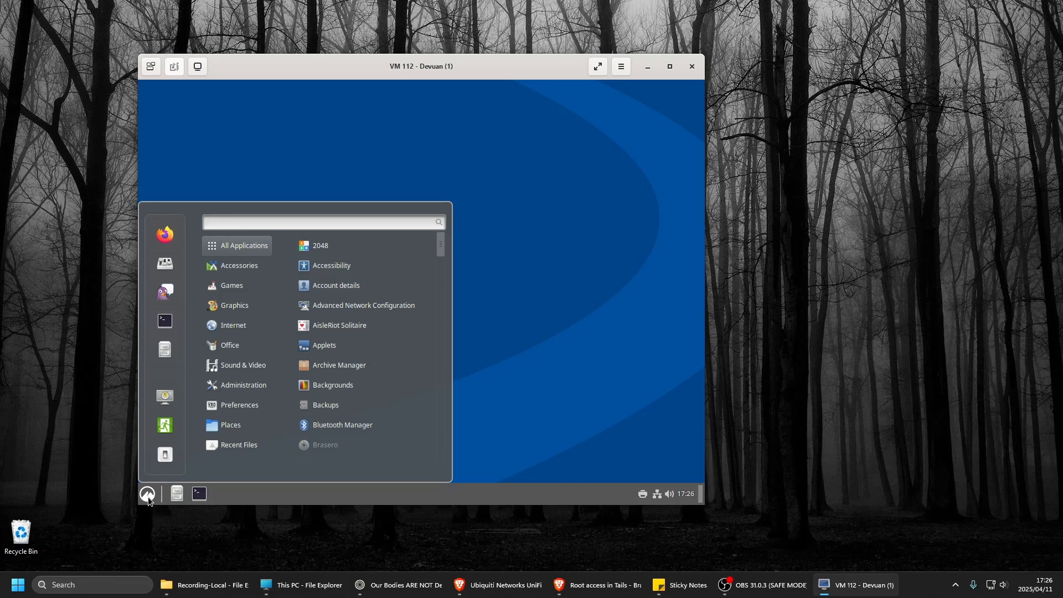
{"action": "left_click", "coordinate": [524, 246]}
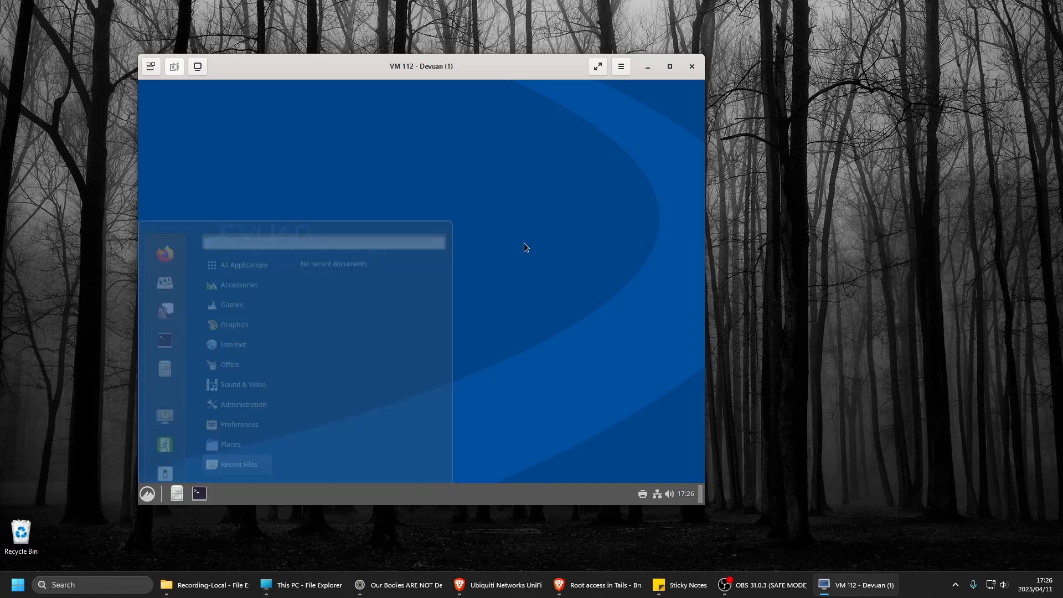
{"action": "right_click", "coordinate": [523, 247]}
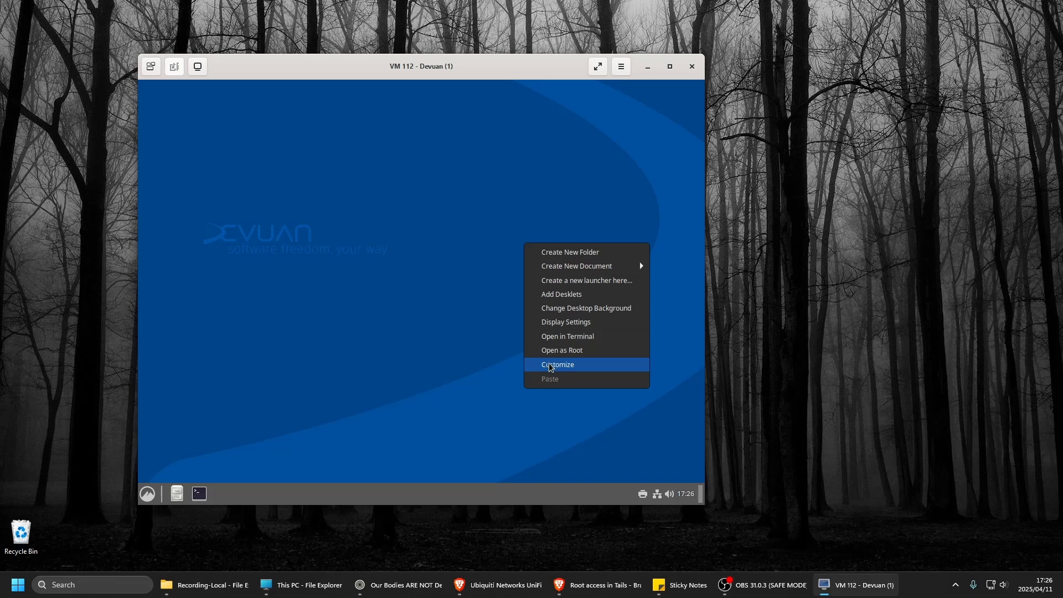
{"action": "left_click", "coordinate": [555, 327]}
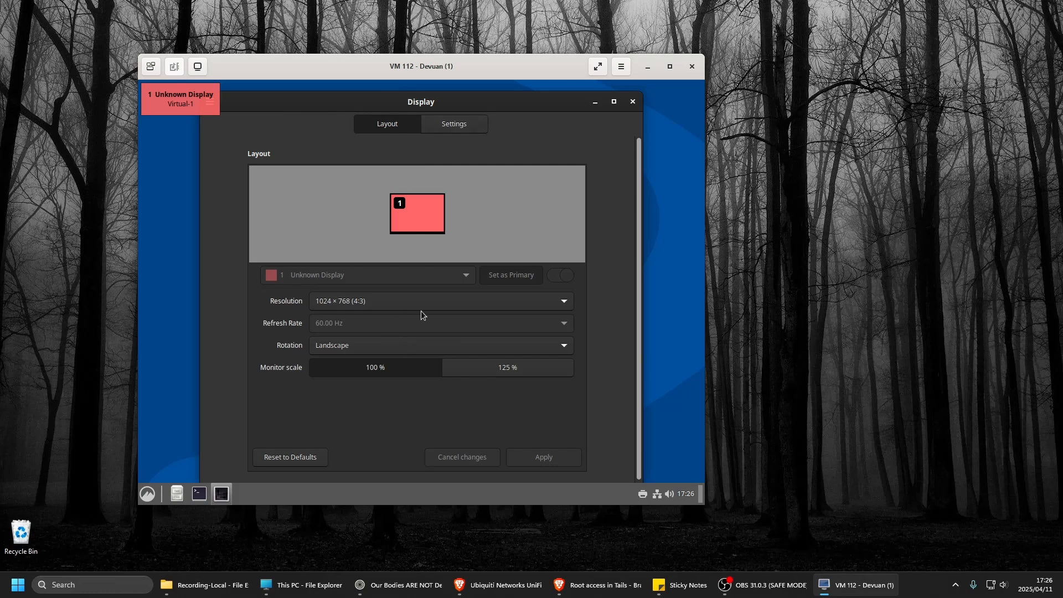
{"action": "scroll", "coordinate": [466, 408], "scroll_direction": "down", "scroll_amount": 2}
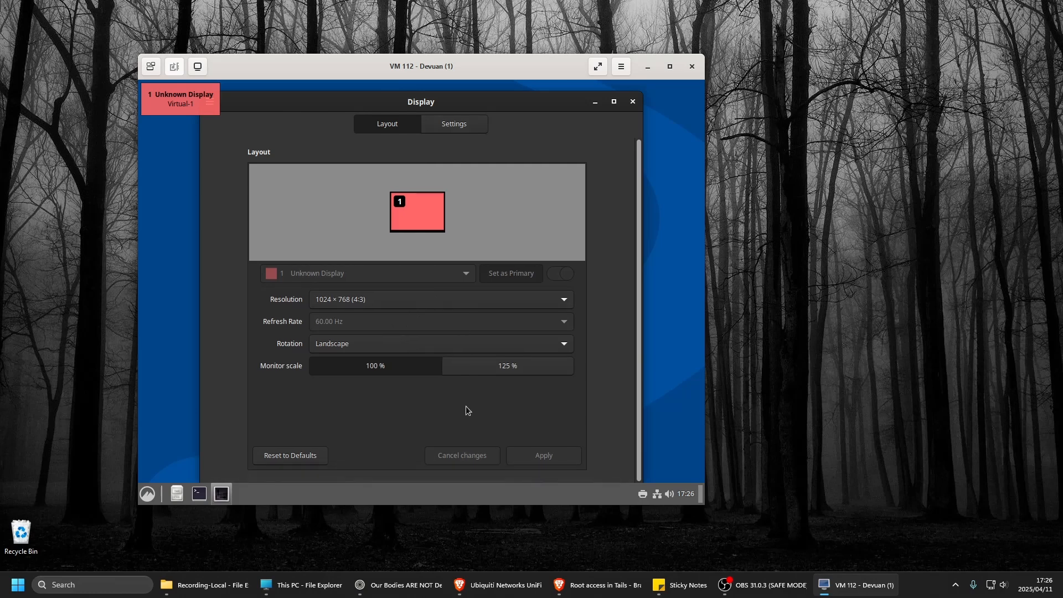
{"action": "left_click", "coordinate": [633, 102]}
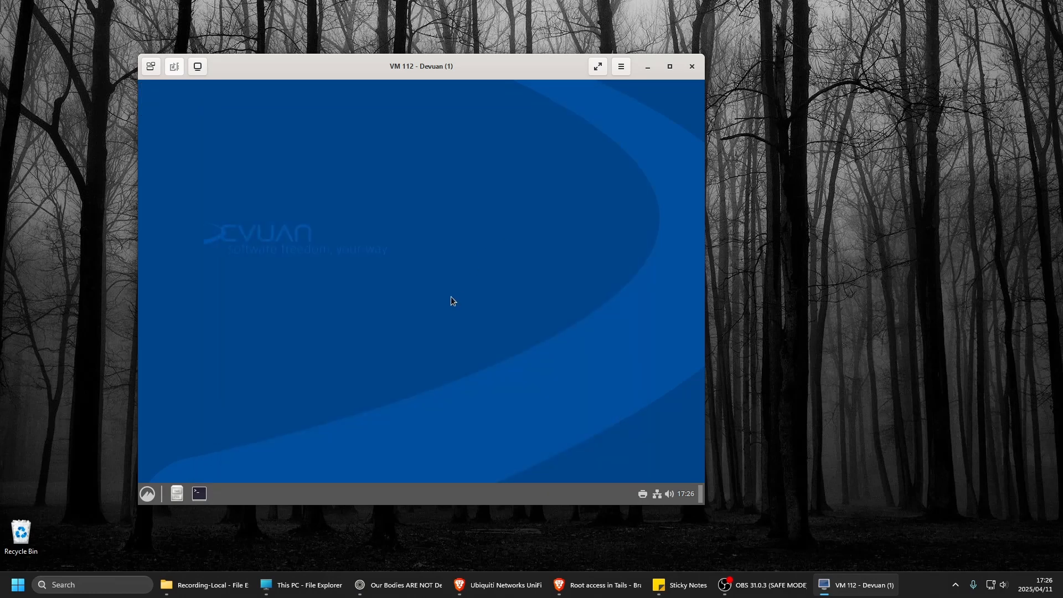